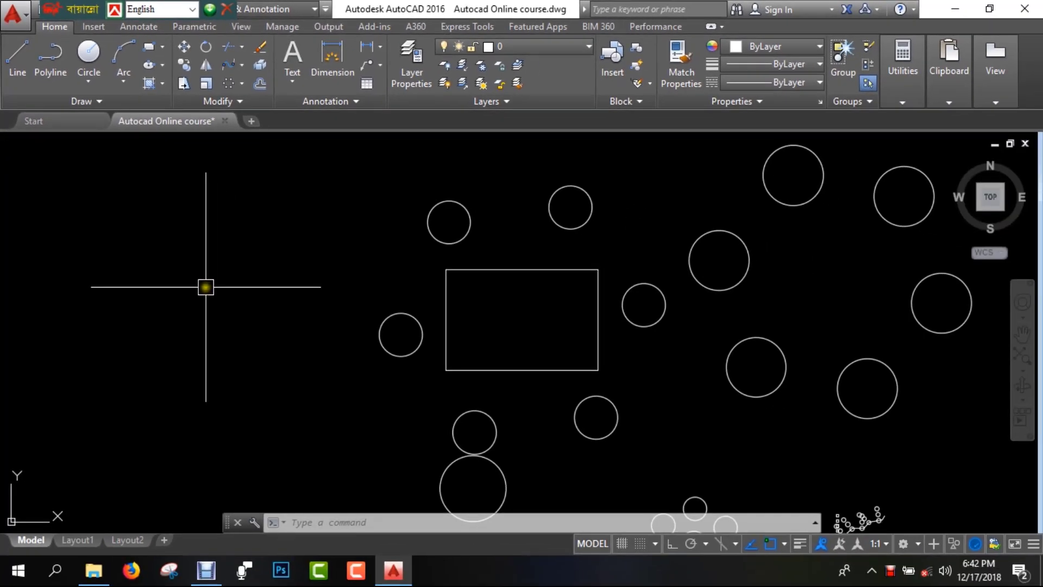
- Erase the rectangle and the polar array of six small circles surrounding it
click(262, 47)
click(434, 241)
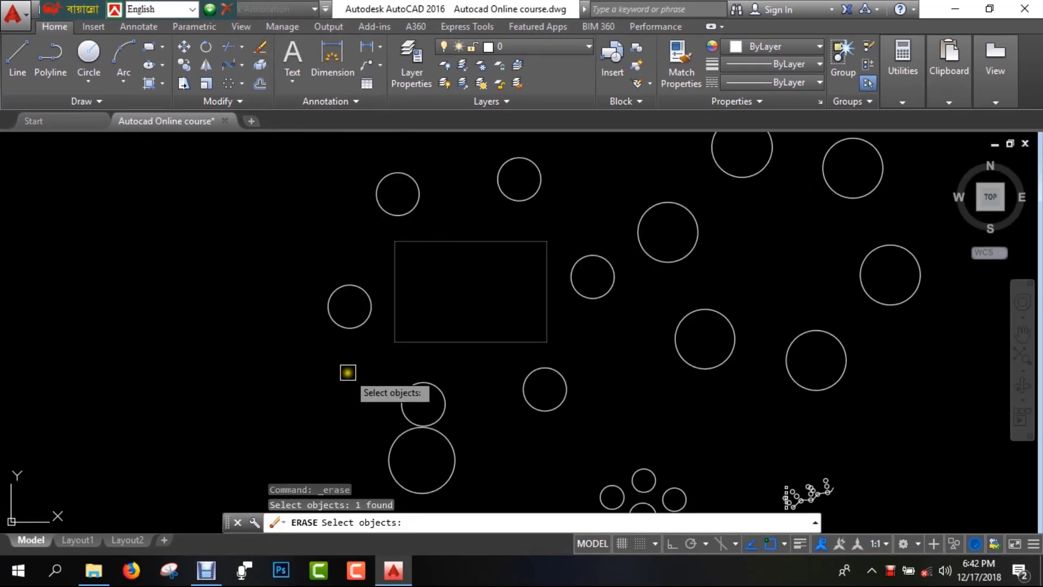
key(Return)
click(373, 284)
click(252, 371)
key(Delete)
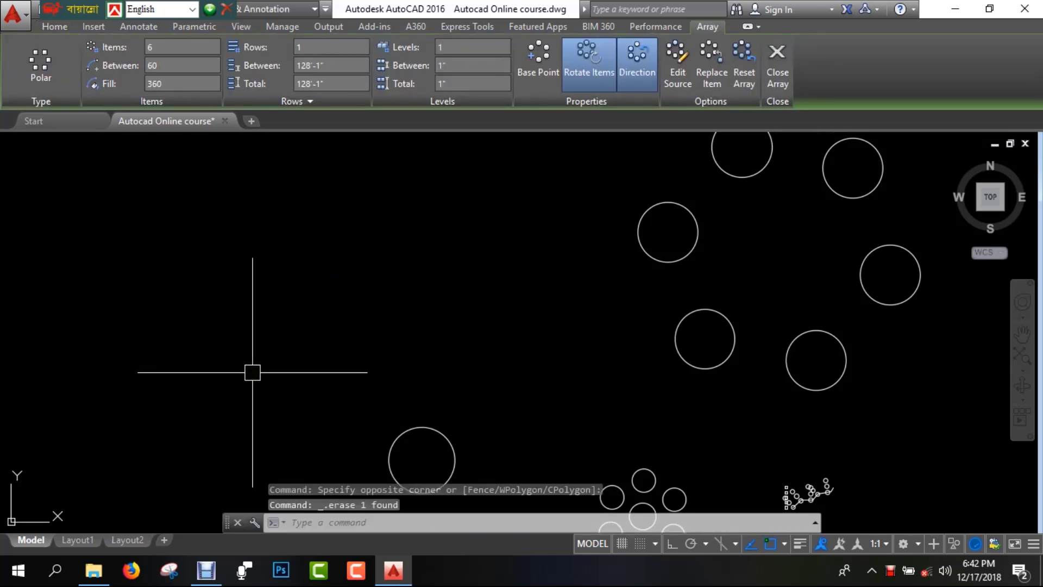
- Erase the single circle near the former rectangle and the large polar array of six circles
scroll(279, 321, down, 3)
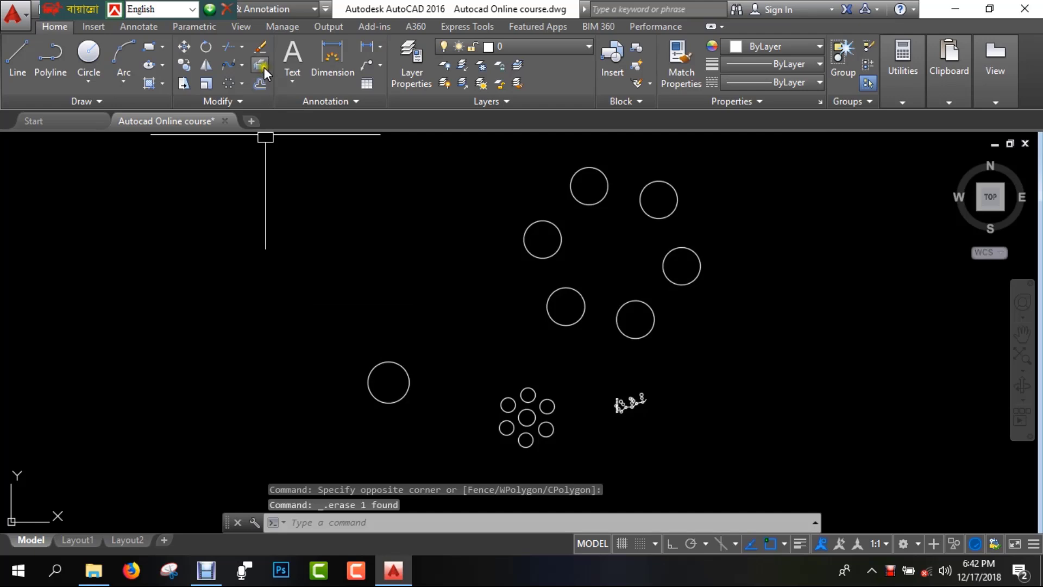
click(260, 46)
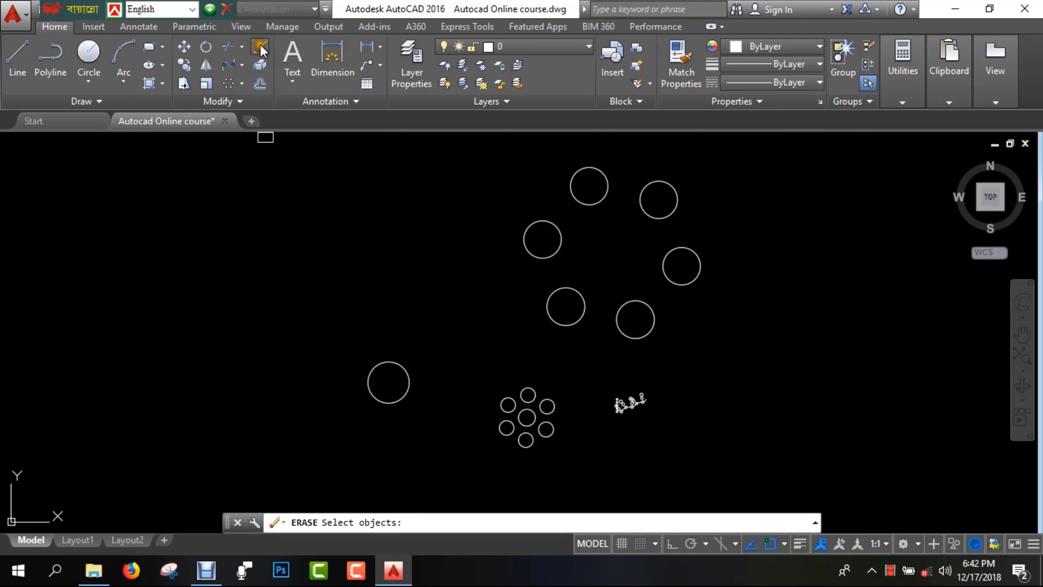
click(383, 407)
key(Return)
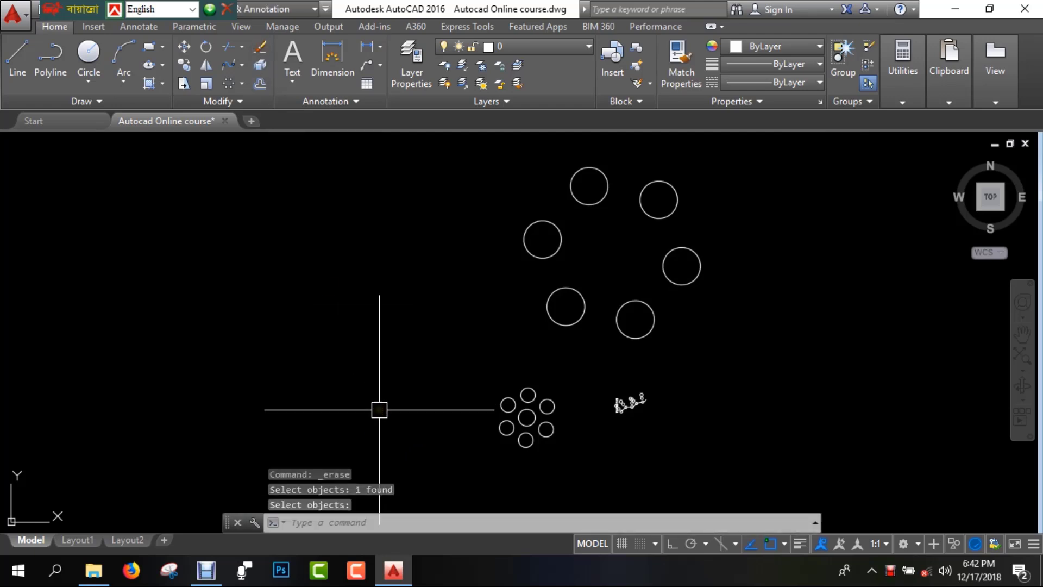
click(774, 199)
click(549, 293)
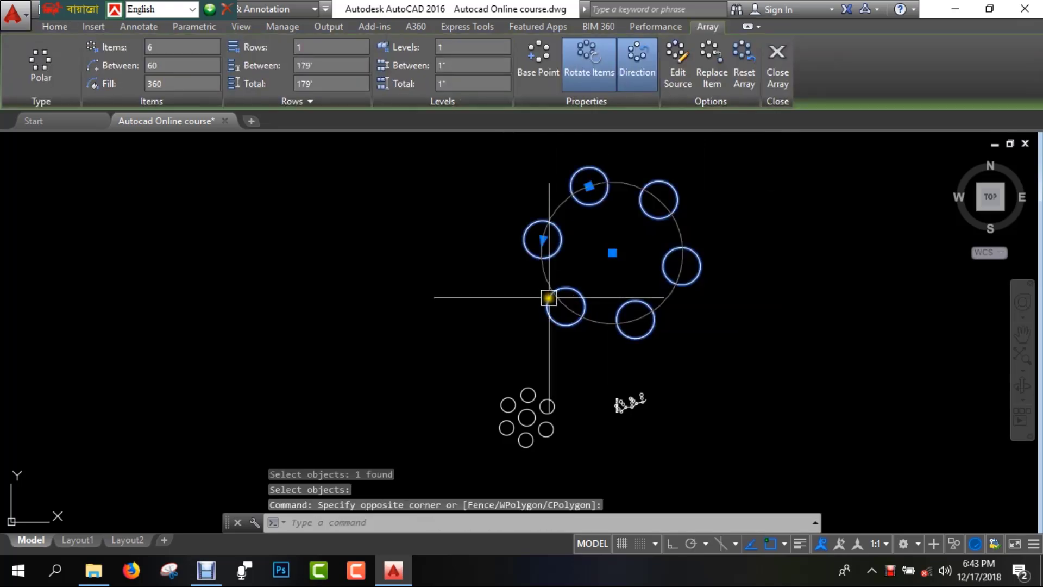
key(Delete)
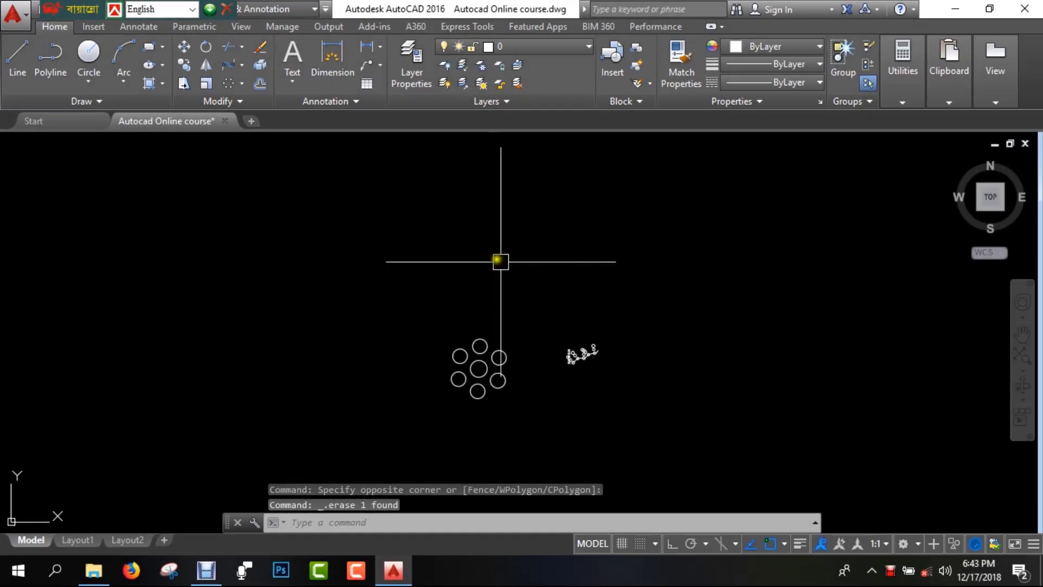
- Erase the six-circle polar ring, keeping the circle at its centre
middle_drag(540, 356, 501, 285)
scroll(540, 287, up, 4)
middle_drag(424, 324, 494, 308)
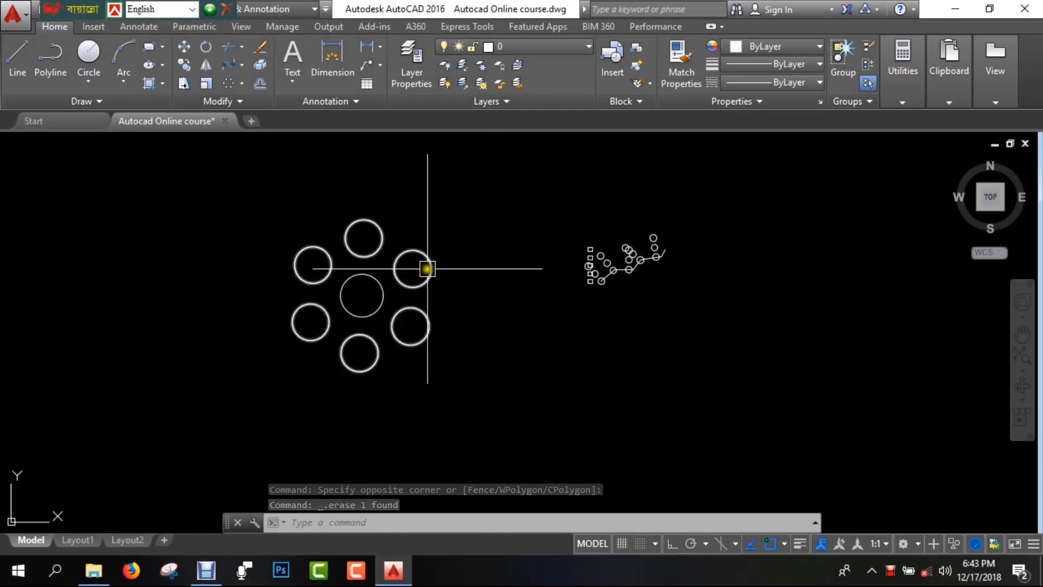
click(427, 269)
text(e)
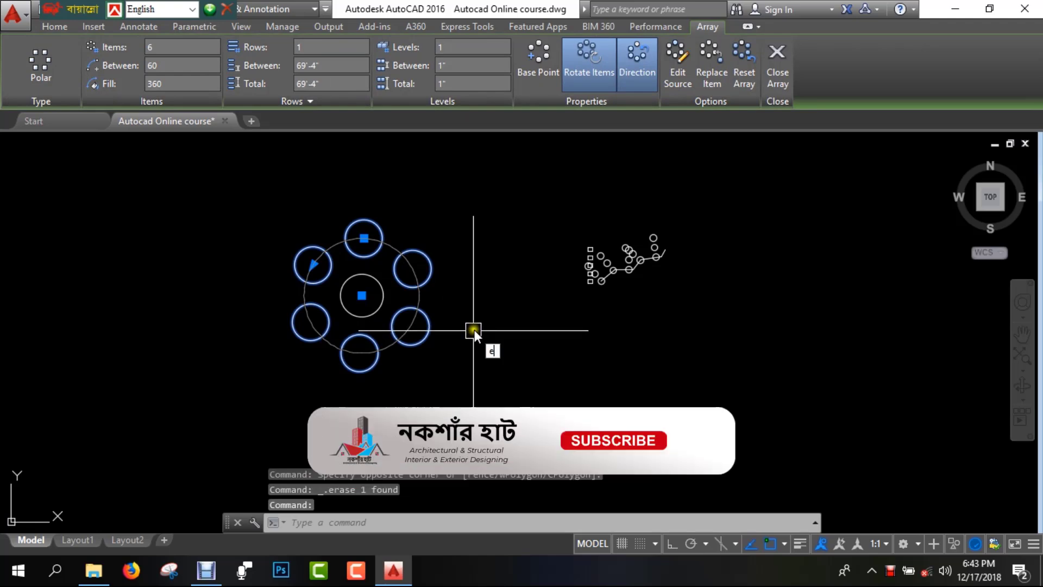
key(Return)
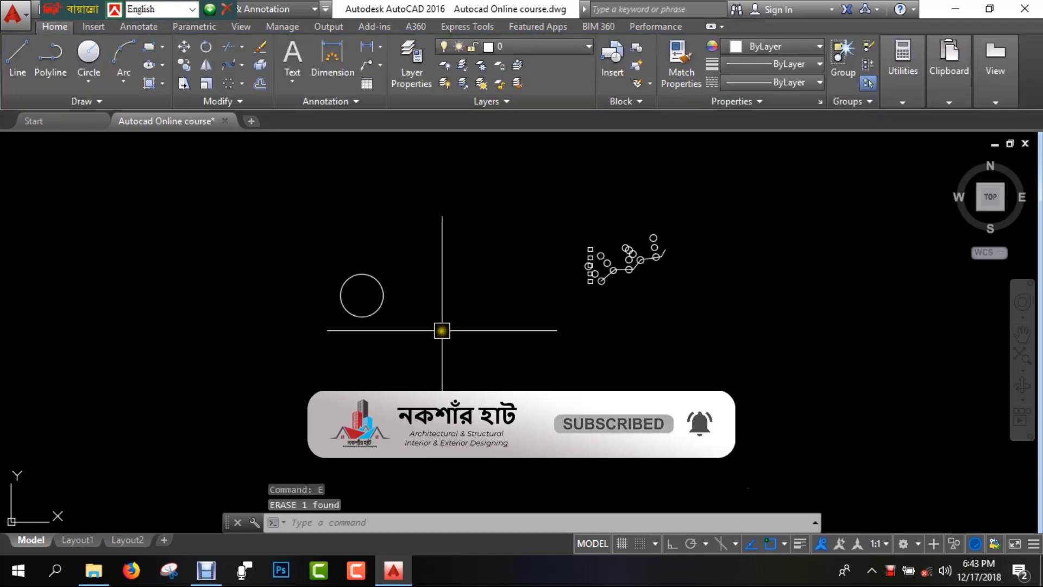
- Erase the remaining centre circle twice, undoing the deletion each time
click(374, 315)
key(Delete)
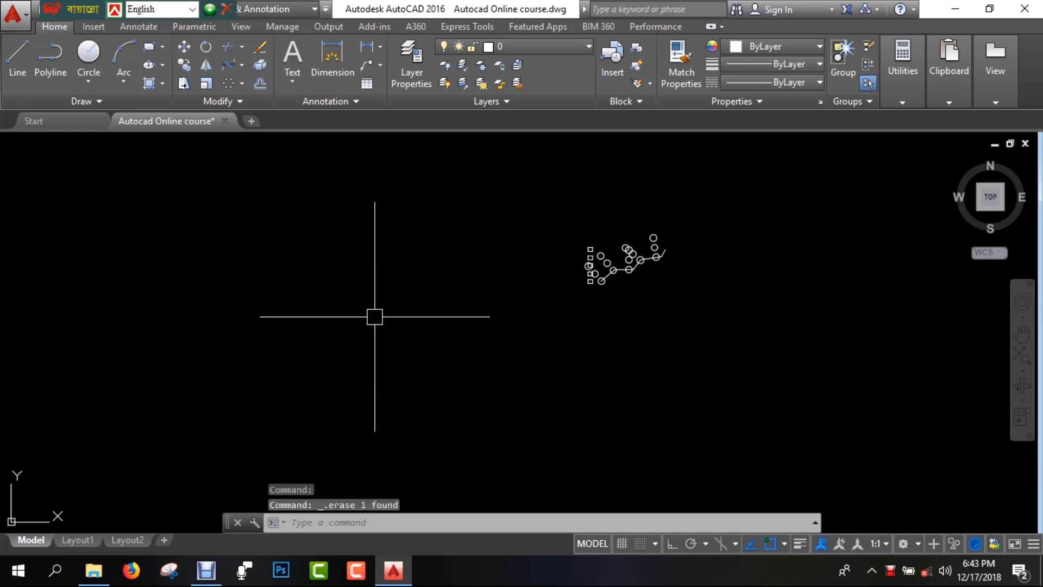
key(ctrl+z)
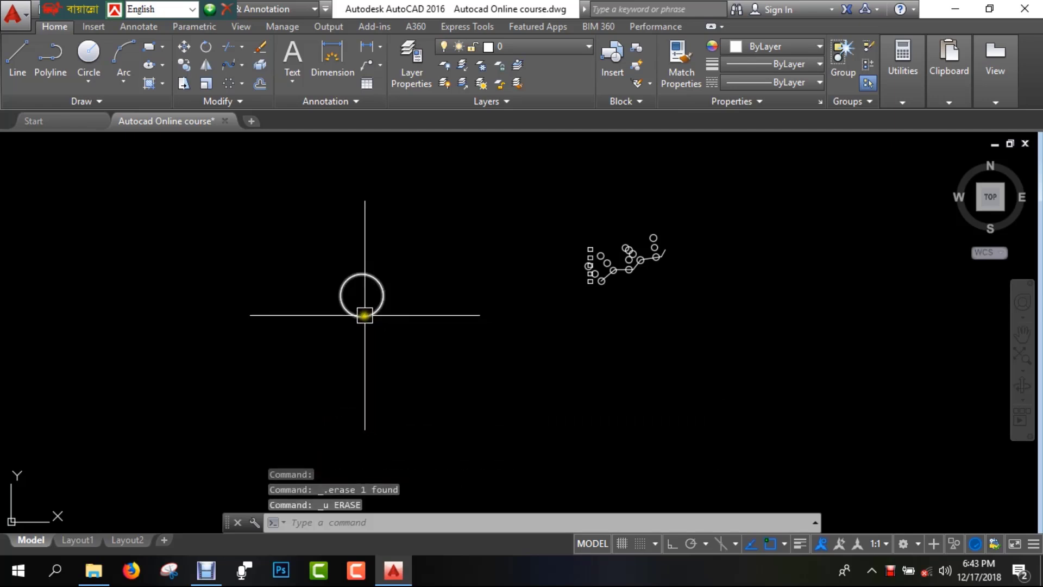
click(364, 315)
click(260, 48)
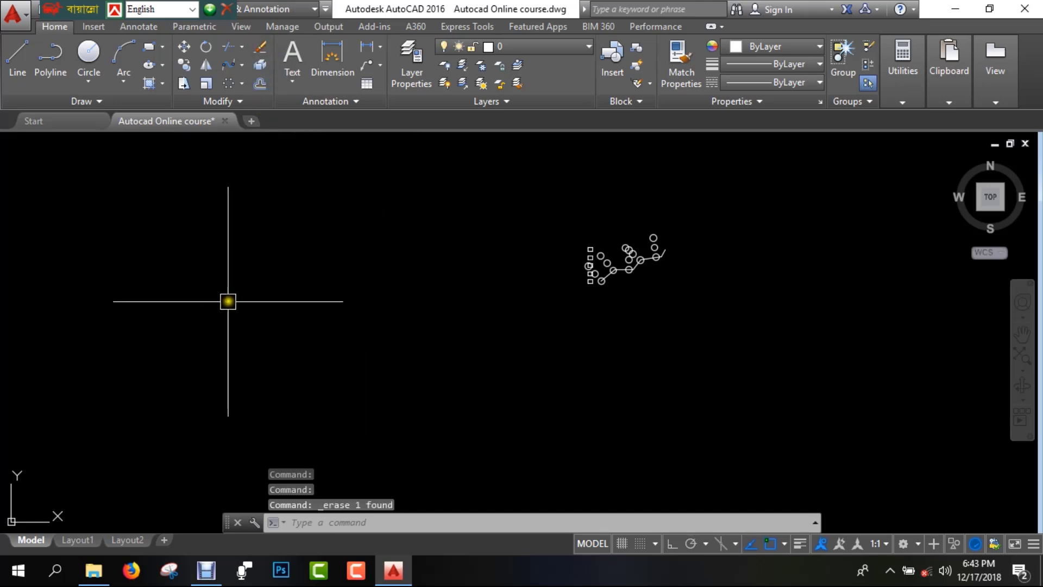
key(ctrl+z)
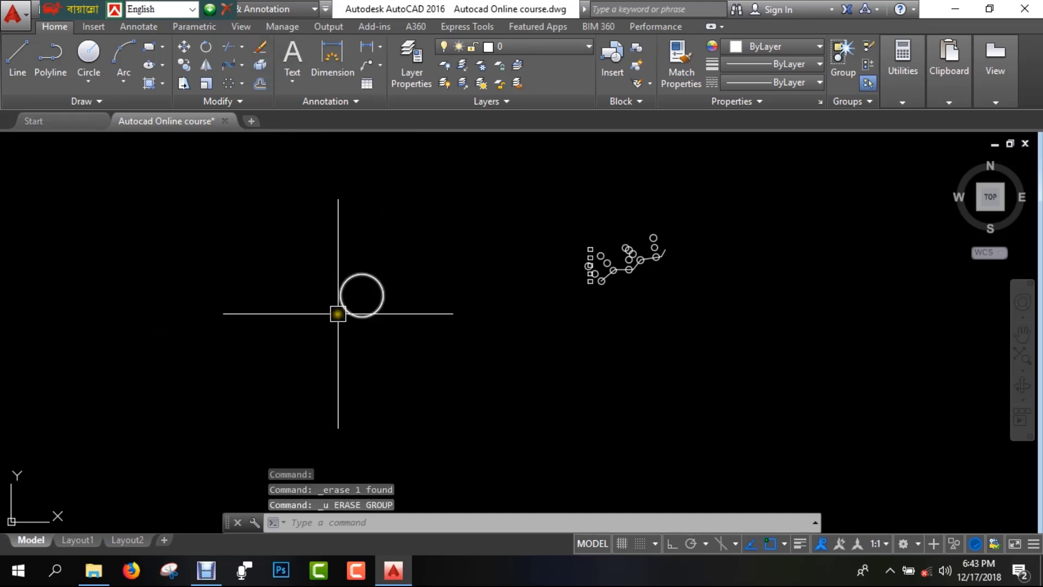
- Erase the remaining centre circle with the Erase command
click(339, 311)
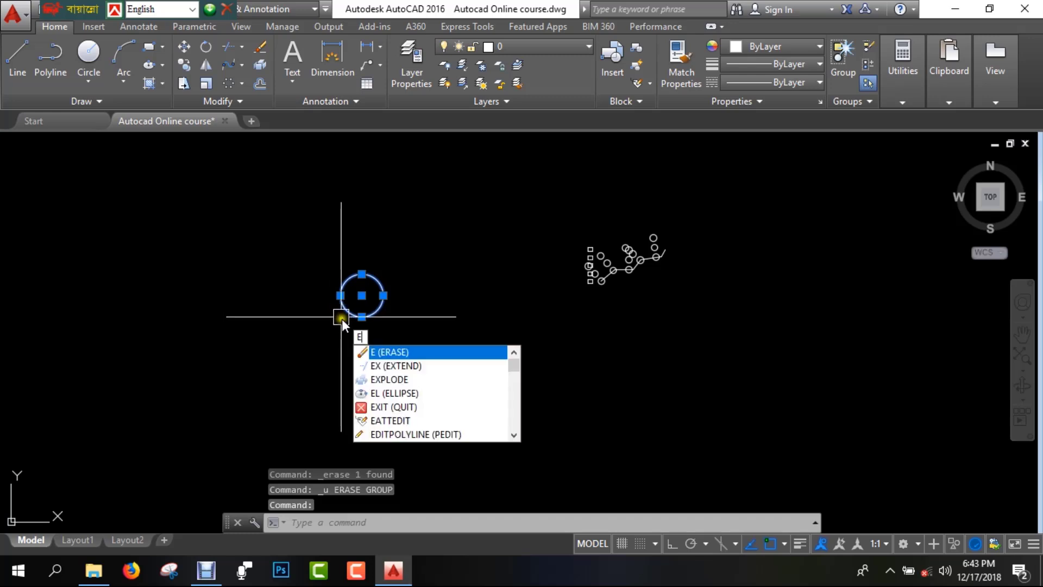
key(Return)
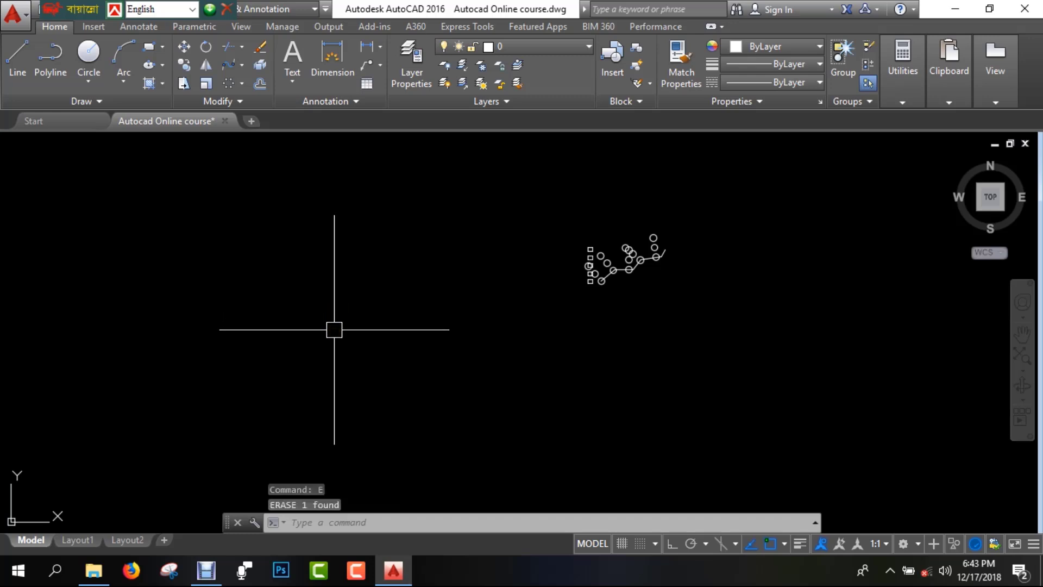
- Try exploding the vertical array of three squares, select a single square as a check, and undo the explode
click(259, 66)
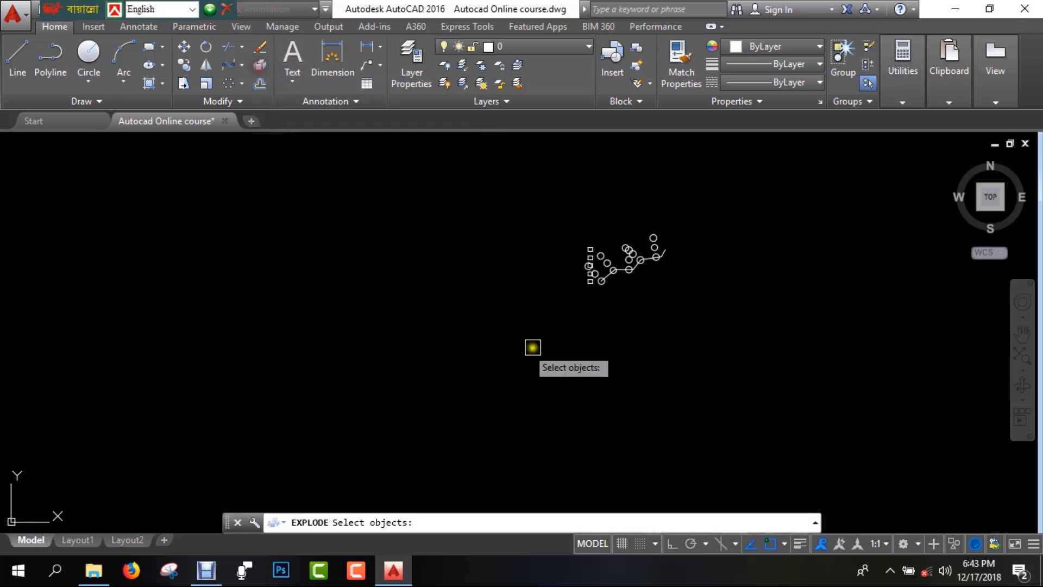
scroll(670, 242, up, 3)
scroll(601, 310, down, 5)
middle_drag(496, 336, 584, 271)
scroll(570, 277, down, 4)
middle_drag(539, 342, 505, 243)
middle_drag(685, 249, 533, 371)
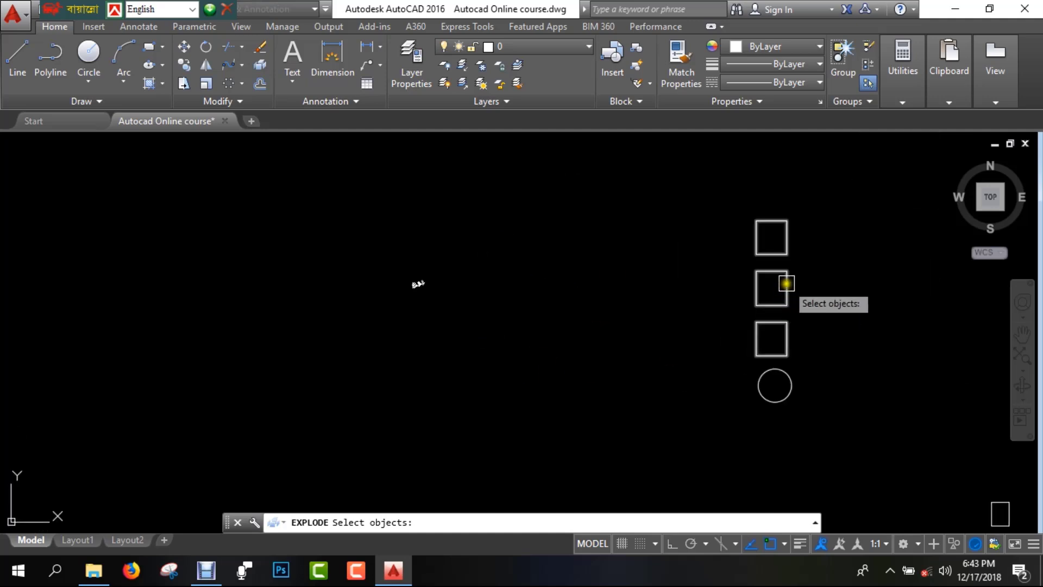
click(786, 283)
key(Return)
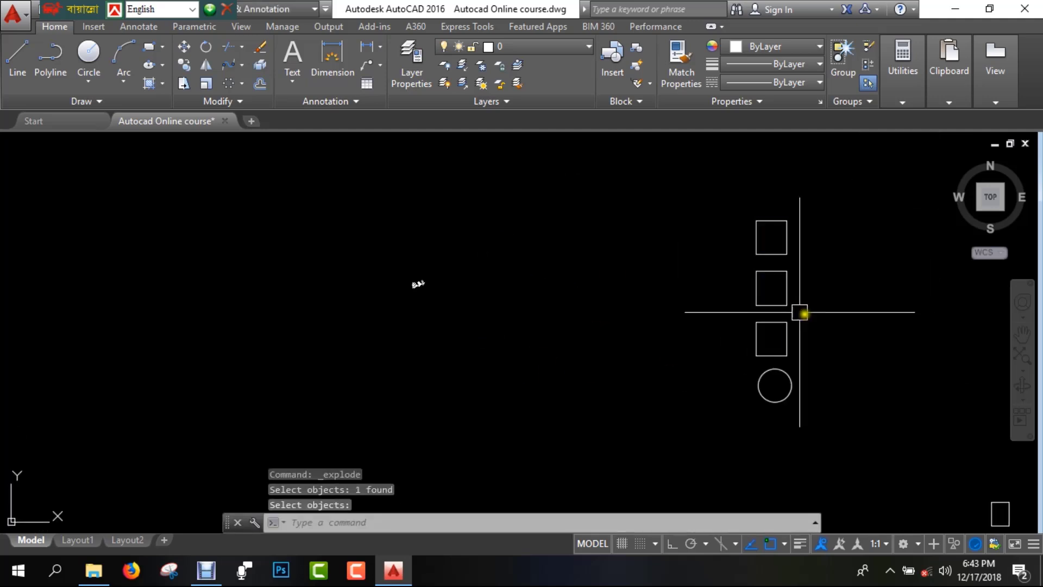
click(785, 283)
key(Escape)
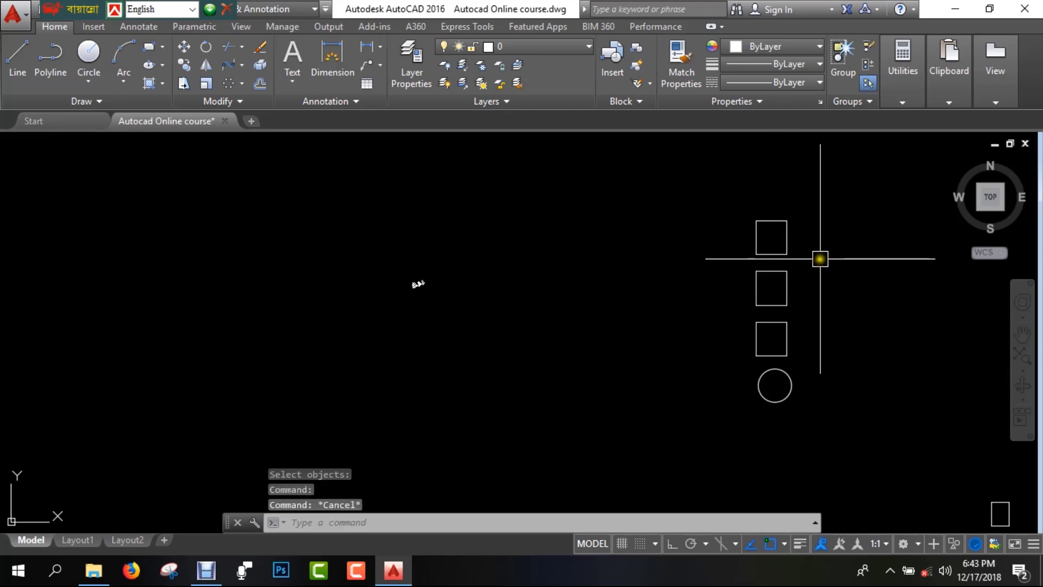
key(ctrl+z)
- Explode the vertical array of three squares into individual squares
middle_drag(715, 282, 416, 314)
scroll(416, 314, down, 4)
scroll(473, 350, up, 6)
scroll(398, 300, down, 9)
scroll(454, 345, down, 2)
scroll(633, 334, up, 2)
click(671, 338)
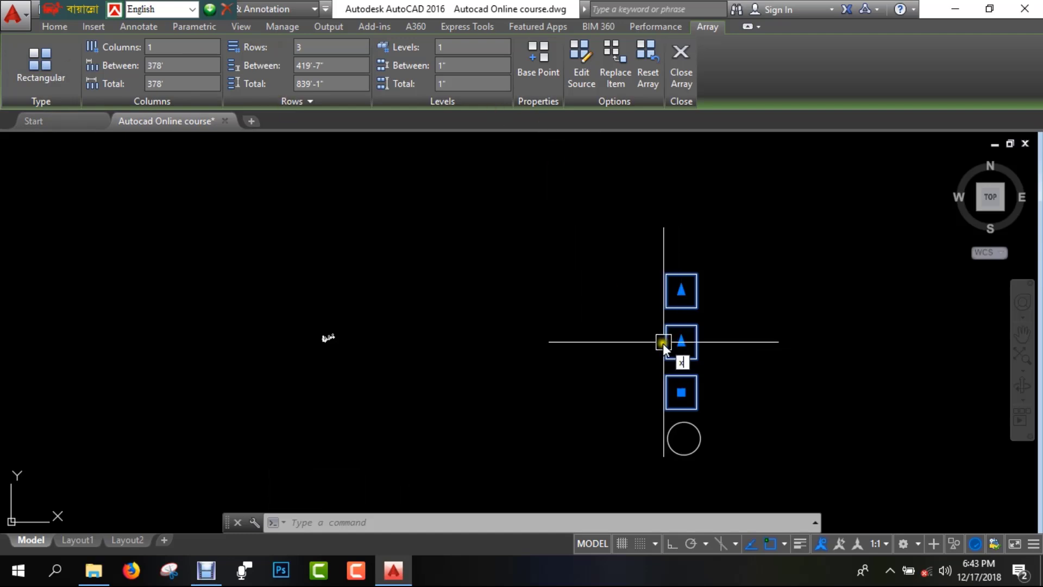
key(Return)
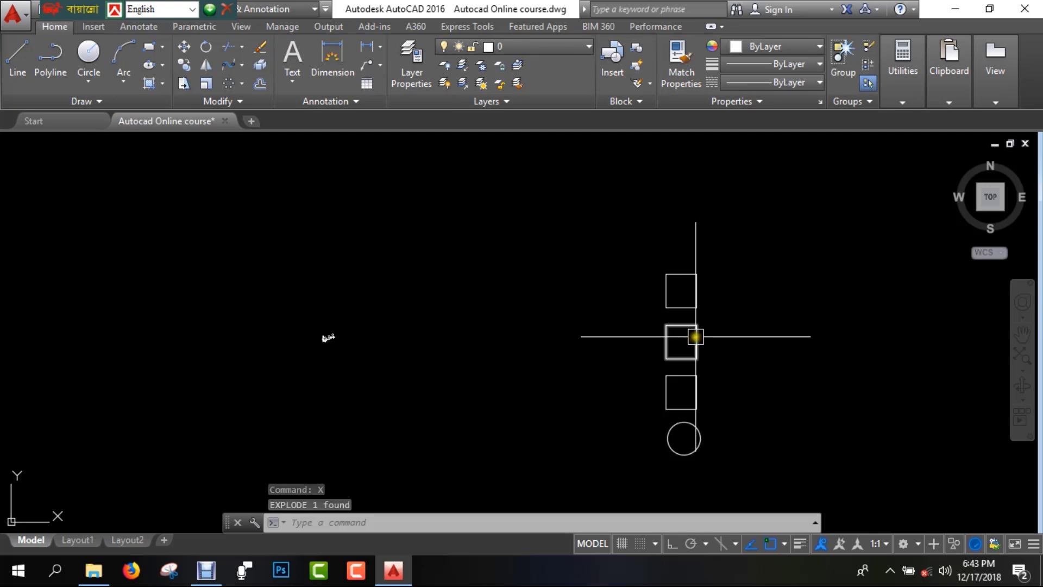
- Explode the middle square of the column into separate lines
click(262, 66)
scroll(620, 259, up, 5)
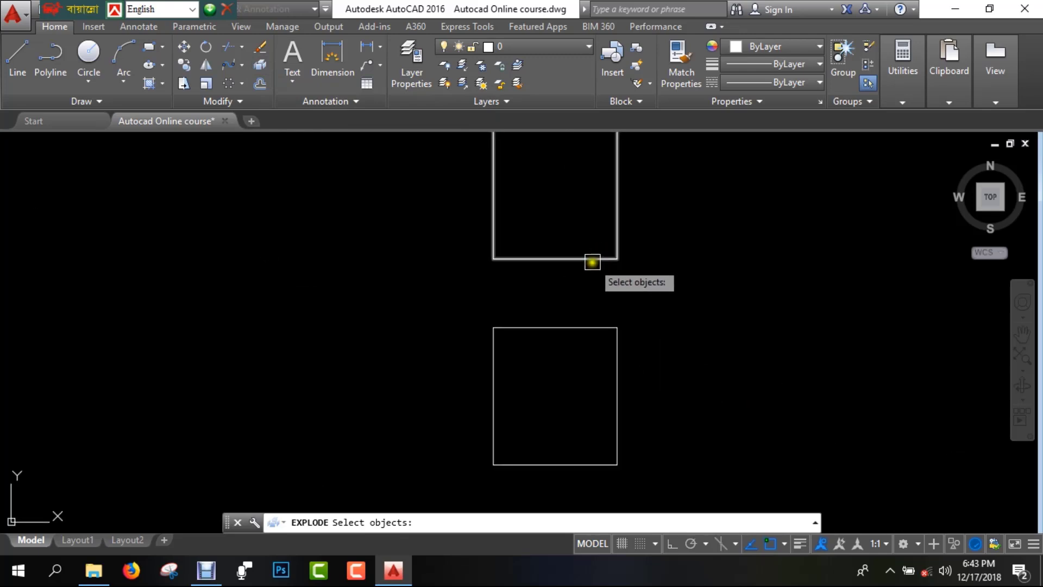
click(592, 262)
scroll(531, 298, down, 4)
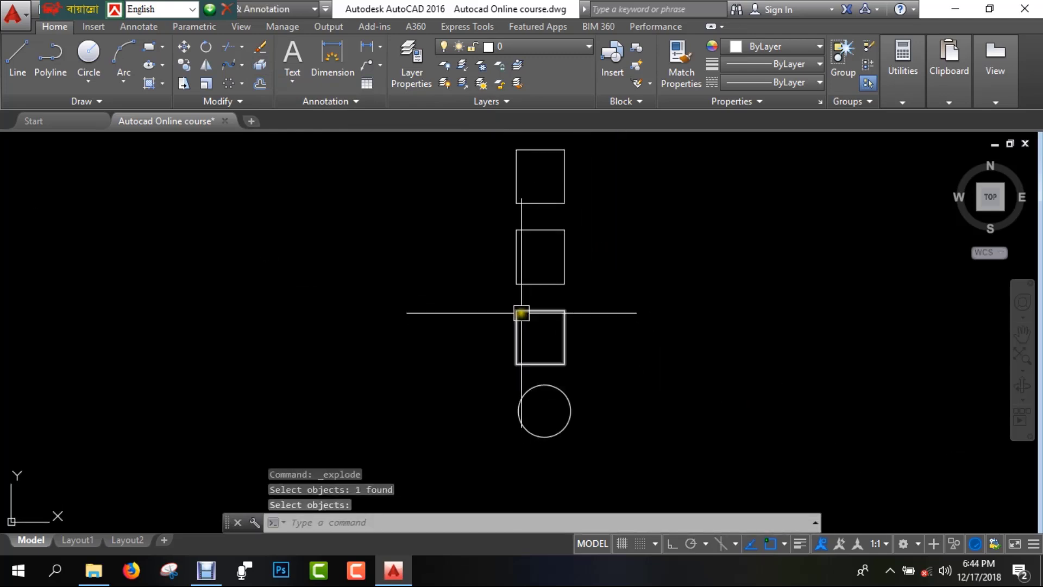
key(Return)
- Explode the lowest square into separate lines and check it by selecting only its bottom edge
click(522, 314)
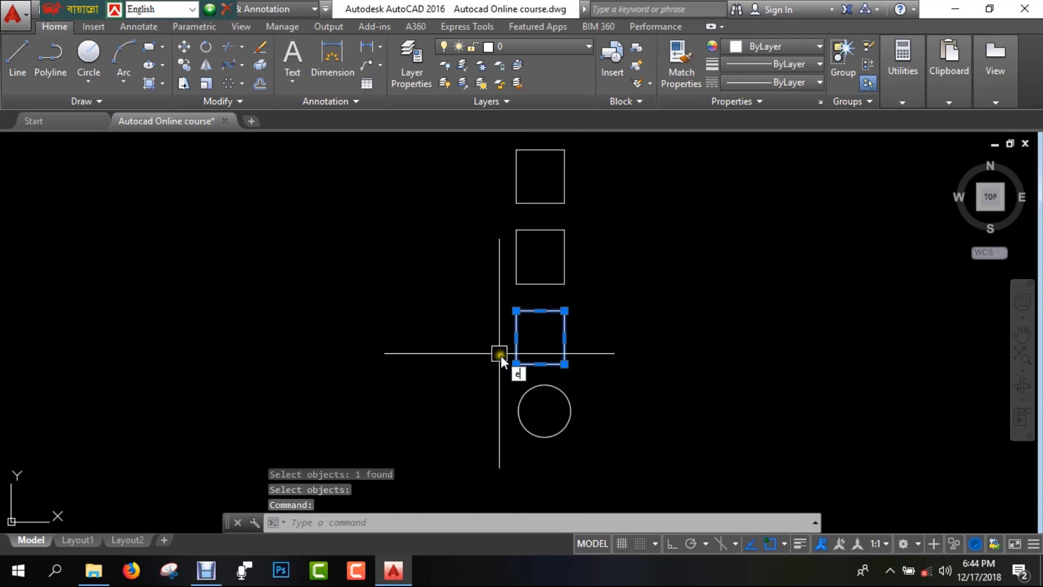
key(BackSpace)
text(x)
key(Return)
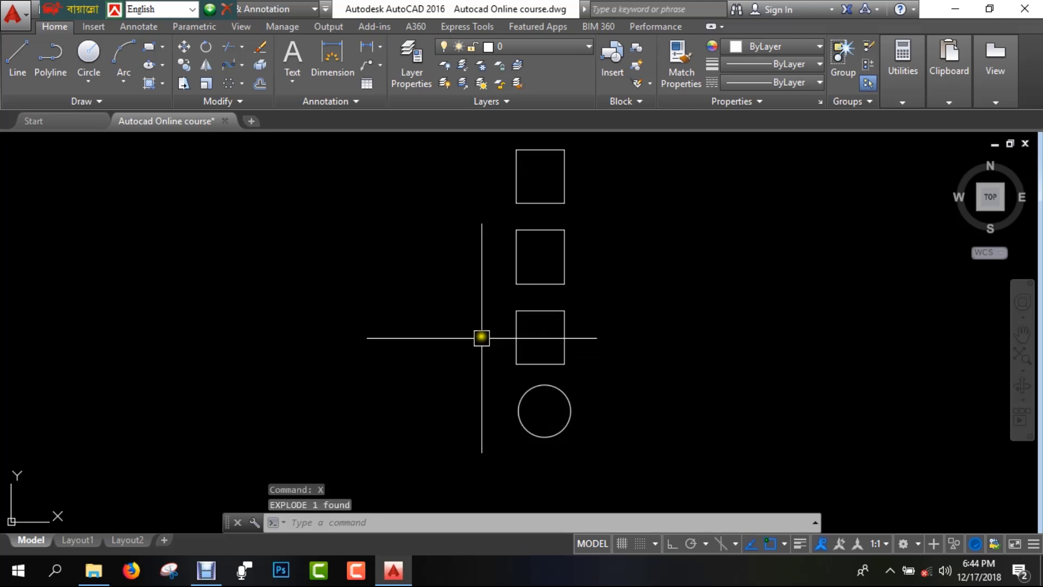
click(540, 363)
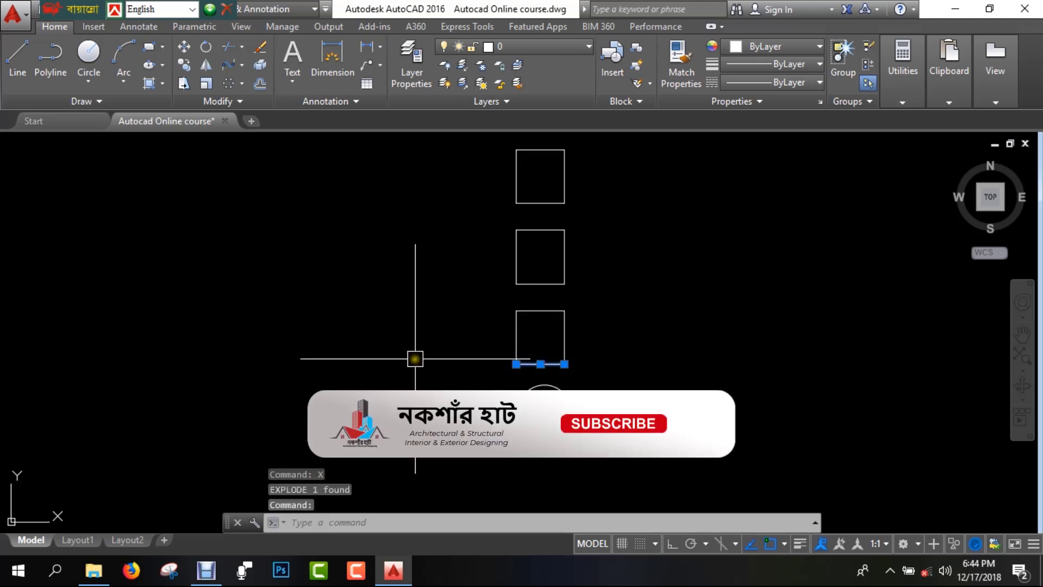
key(Escape)
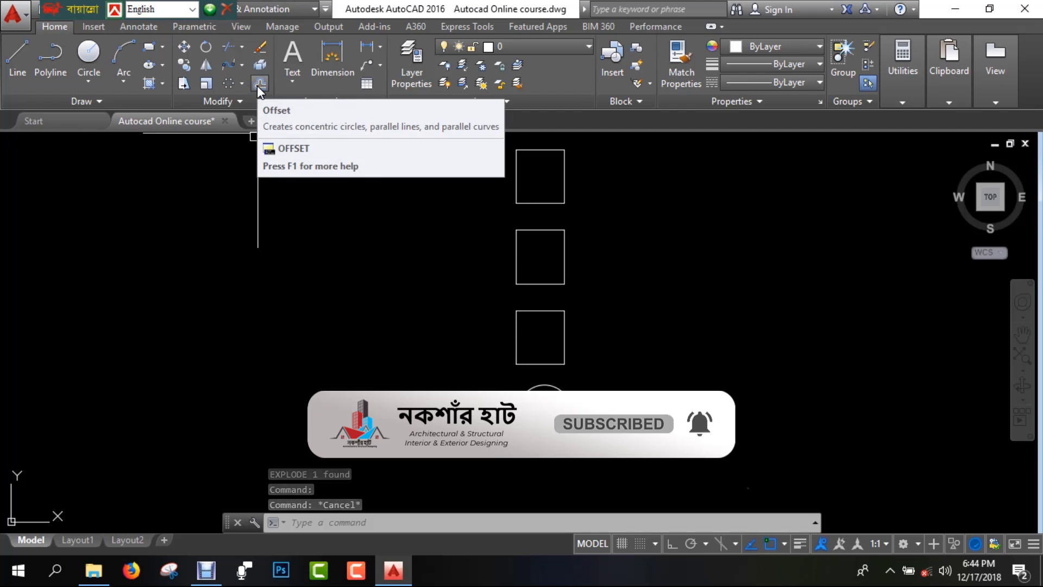
- Start a line in the empty area left of the shapes, turn Ortho mode on, and cancel the line
scroll(318, 322, down, 4)
middle_drag(309, 348, 451, 310)
middle_drag(345, 329, 422, 330)
middle_drag(290, 316, 372, 327)
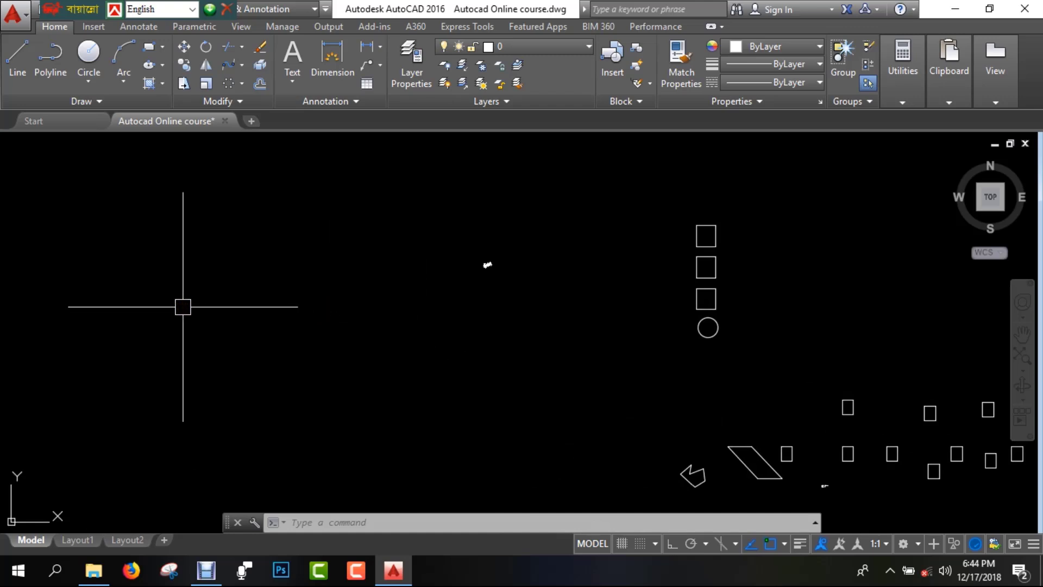
key(Return)
click(195, 335)
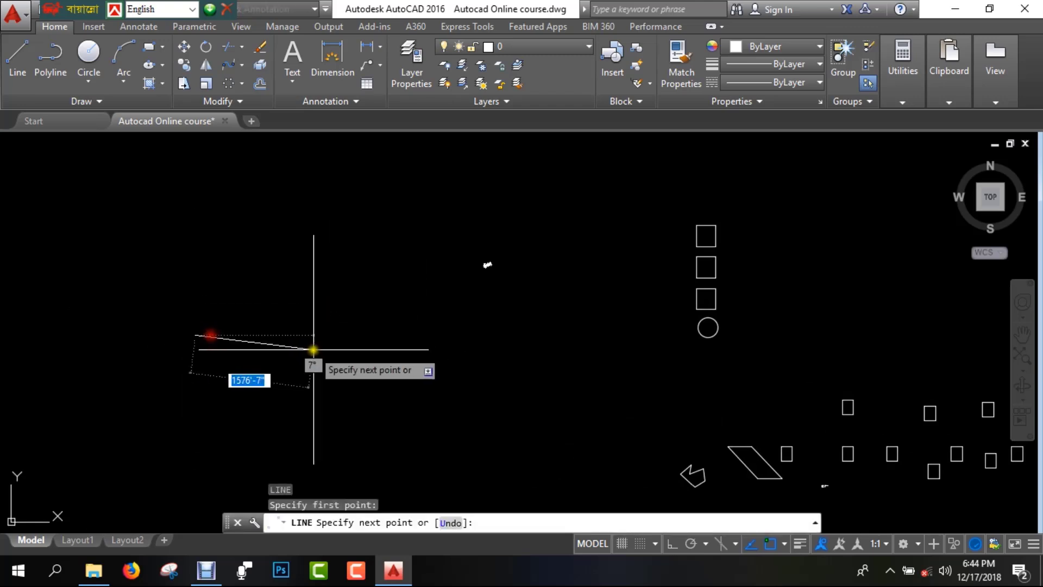
key(F8)
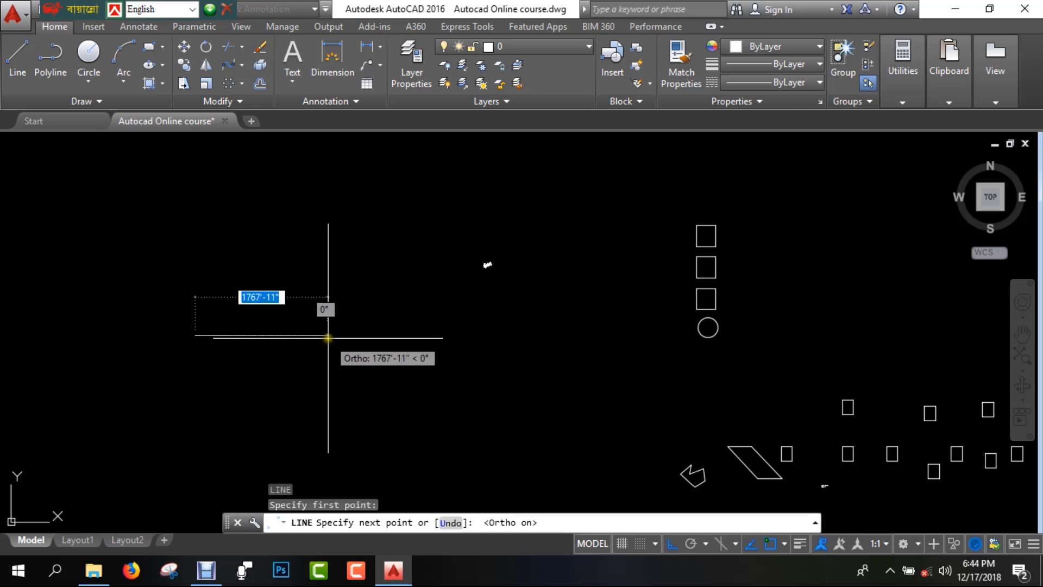
text(')
key(Return)
key(Escape)
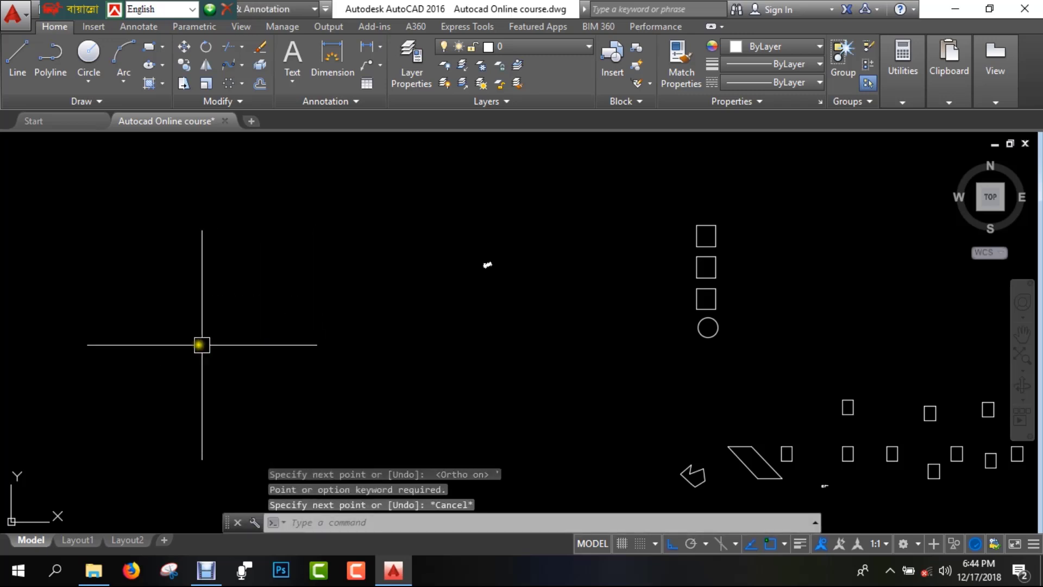
- Draw a horizontal line 15' long in the empty area left of the shapes
key(Return)
click(218, 326)
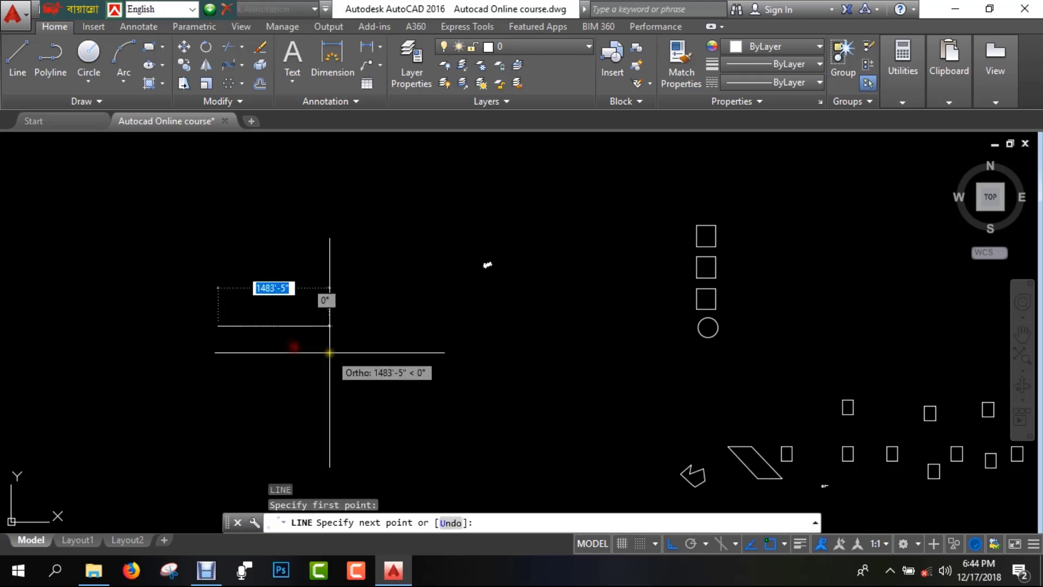
text(15')
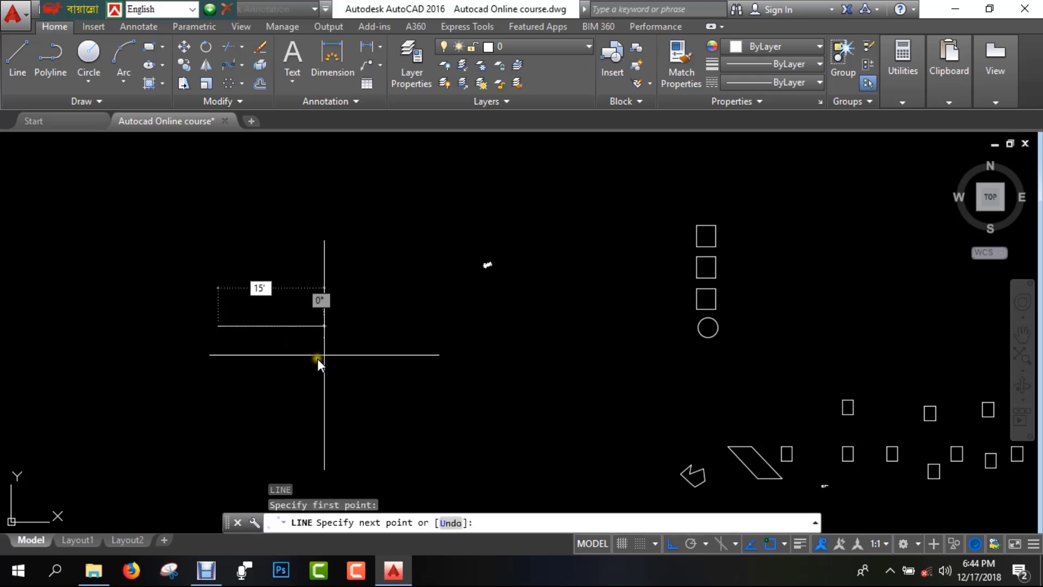
key(Return)
key(Escape)
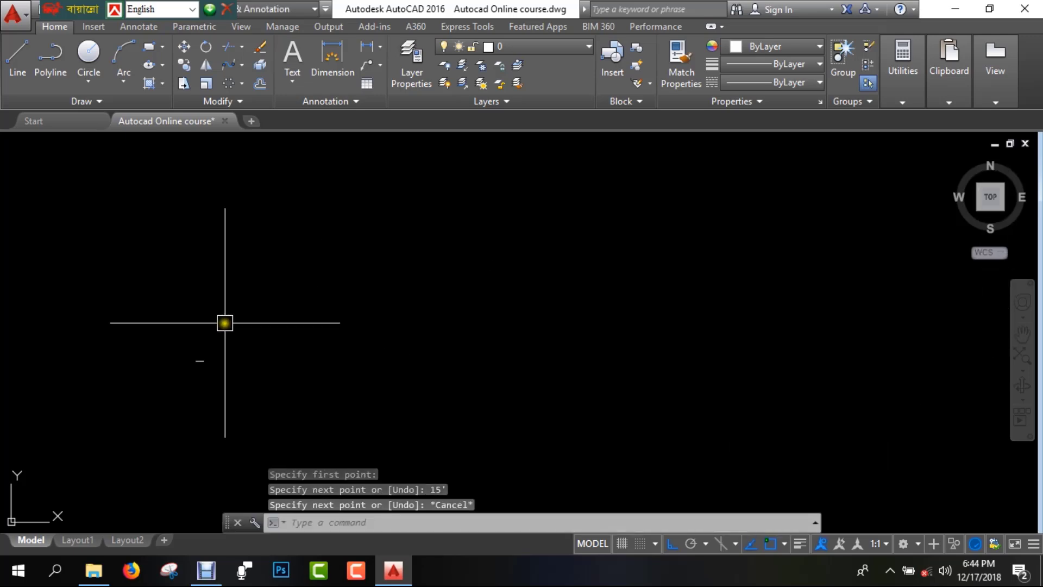
- Offset the 15' horizontal line by 16' to its upper side
scroll(398, 341, up, 2)
text(o)
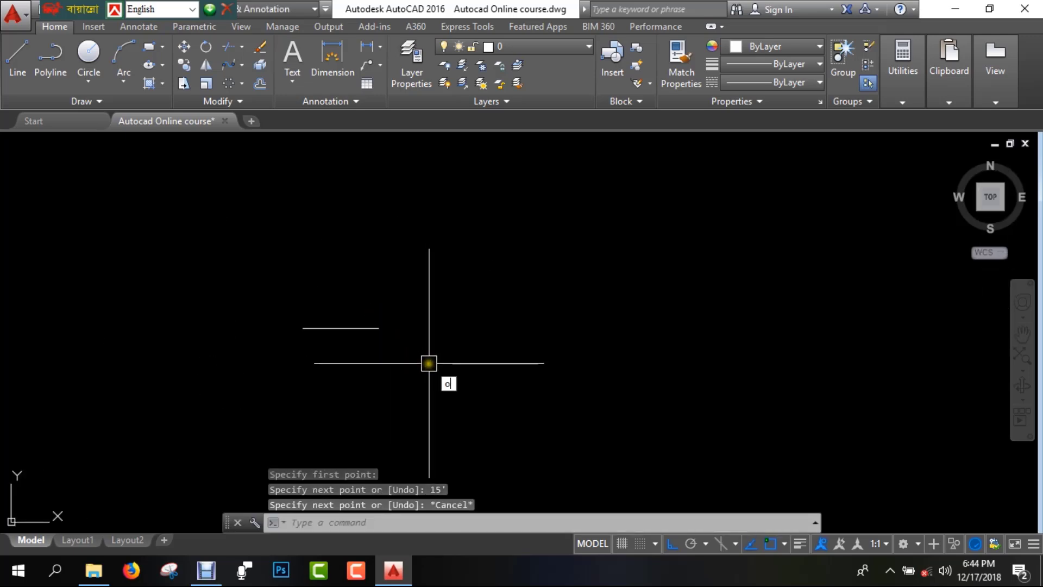
key(Return)
text(16')
key(Return)
click(361, 327)
click(387, 260)
key(Escape)
- Draw a horizontal line 8' long in the empty area right of the two 15' lines
middle_drag(497, 309, 372, 318)
key(l)
key(Return)
click(405, 363)
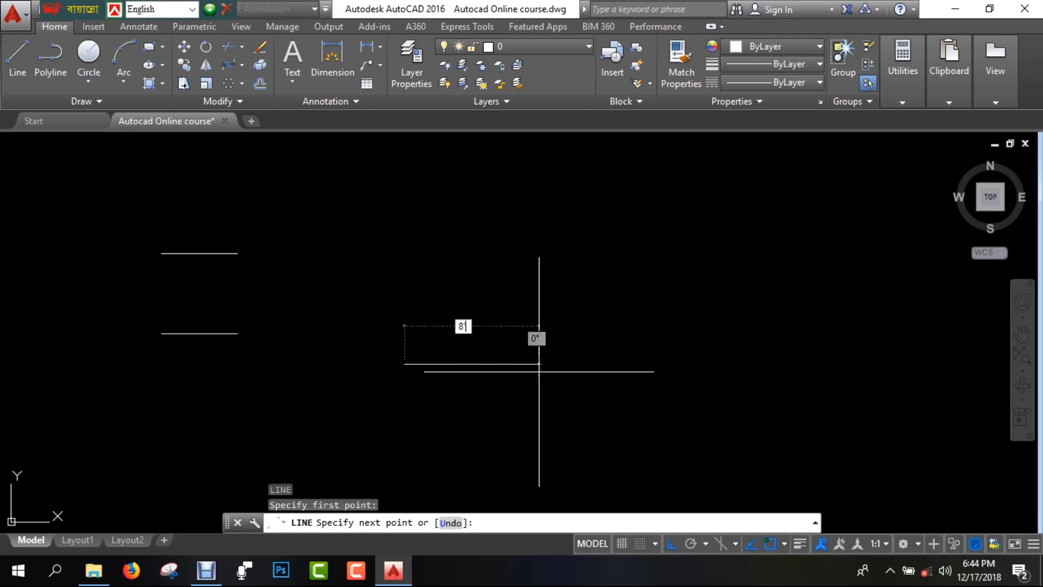
text(8')
key(Return)
key(Escape)
- Offset the 8' line by 4' to its upper side
key(o)
key(Return)
text(4)
key(Return)
click(422, 363)
click(454, 296)
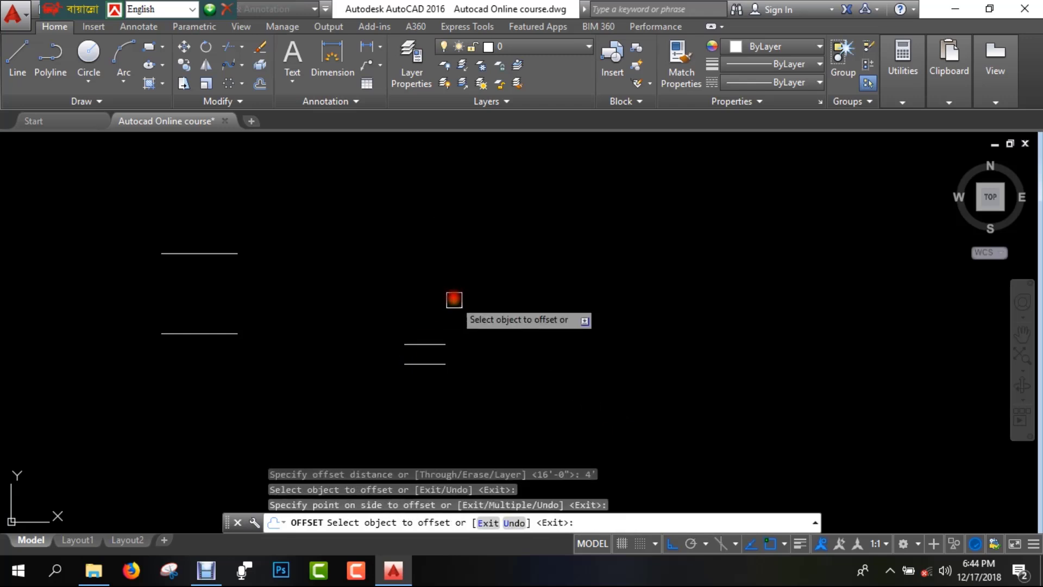
key(Escape)
- Offset the upper 8' line upward by 10" four times in succession, each time from the newest line
key(Return)
text(10)
key(Return)
scroll(419, 333, up, 4)
click(432, 362)
click(469, 318)
click(449, 345)
click(454, 295)
click(435, 342)
click(451, 303)
click(440, 328)
click(450, 271)
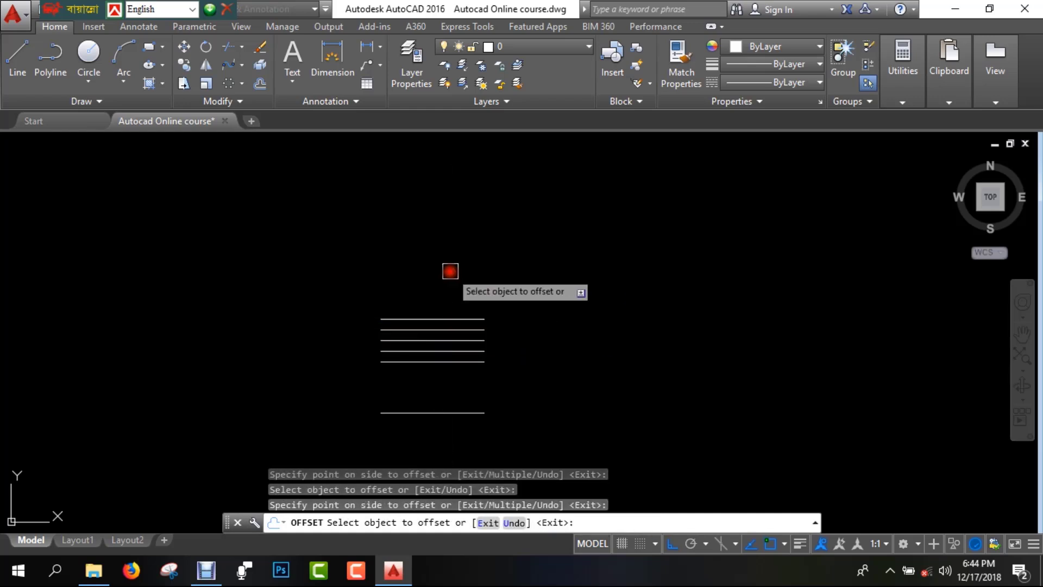
key(Escape)
- Draw a horizontal line about 11'-3" long to the right of the stack of offset lines
middle_drag(633, 309, 484, 311)
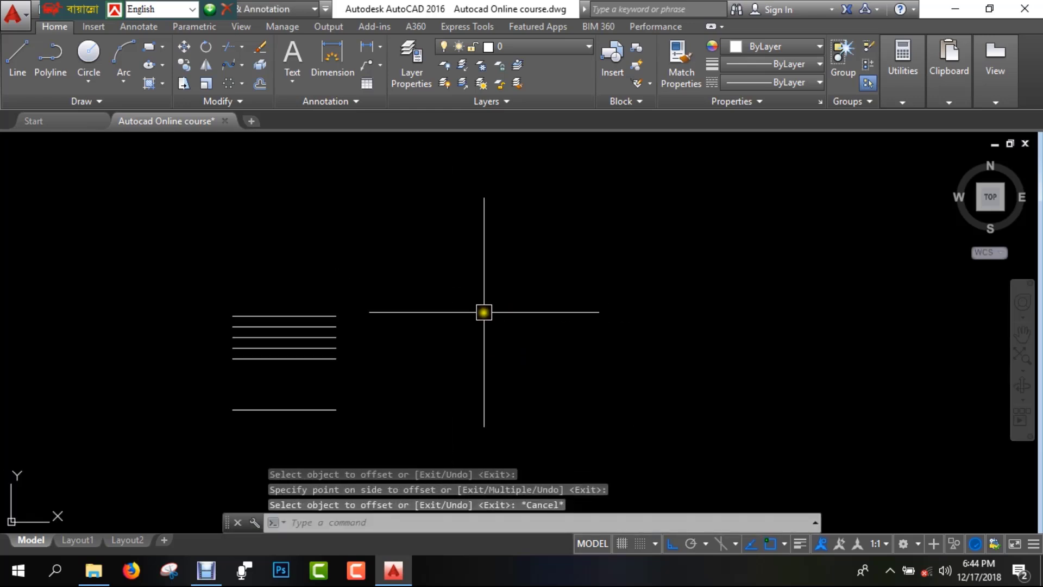
text(l)
key(Return)
click(485, 350)
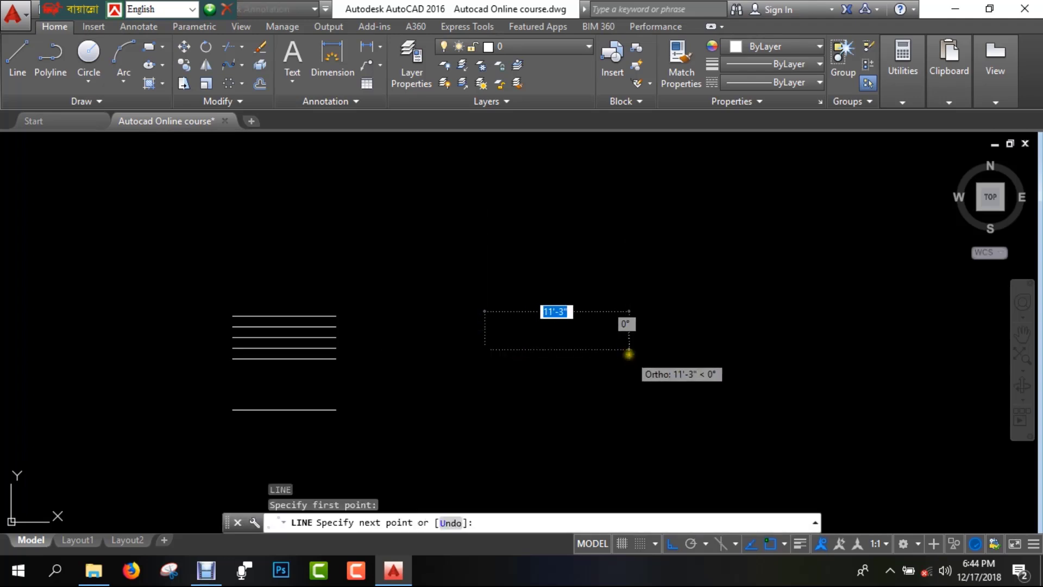
click(627, 349)
key(Escape)
- Draw a circle freehand in the empty area above the single line right of the stack
scroll(674, 326, down, 3)
middle_drag(678, 305, 576, 366)
text(c)
key(Return)
click(566, 280)
key(Escape)
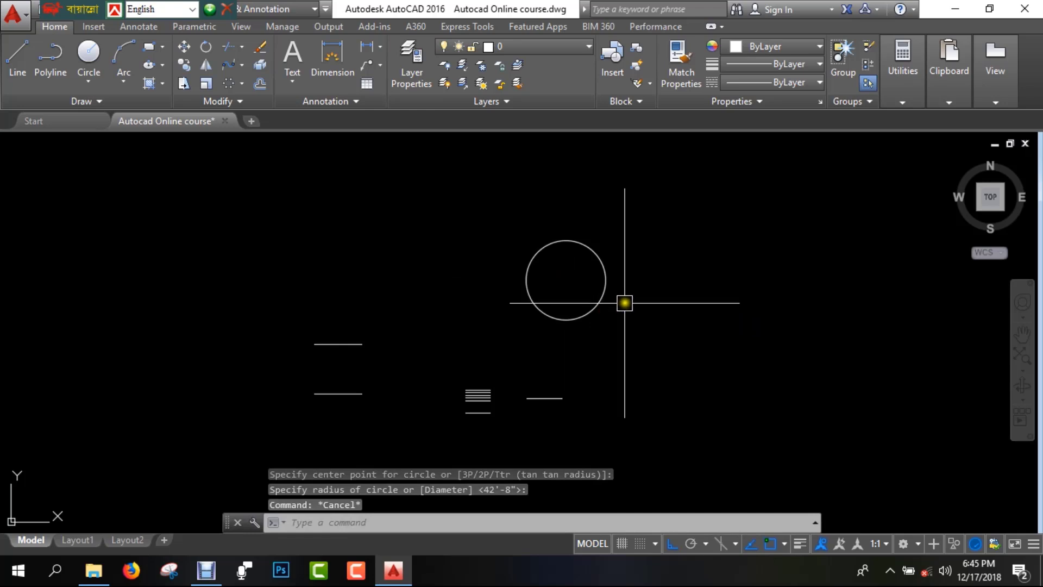
- Offset the circle outward by 12"
text(o)
key(Return)
text(12)
key(Return)
click(594, 308)
click(636, 338)
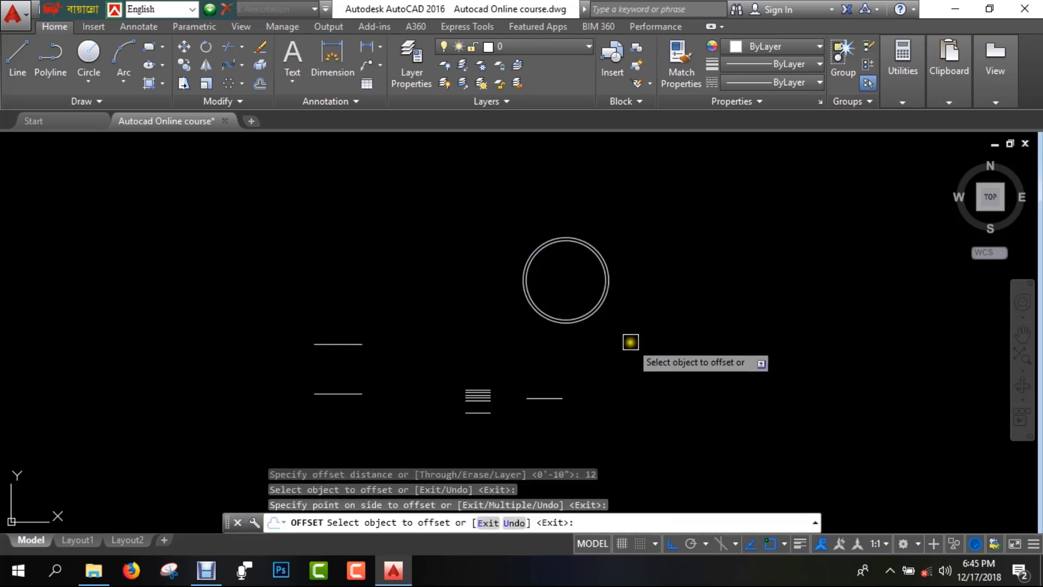
key(Escape)
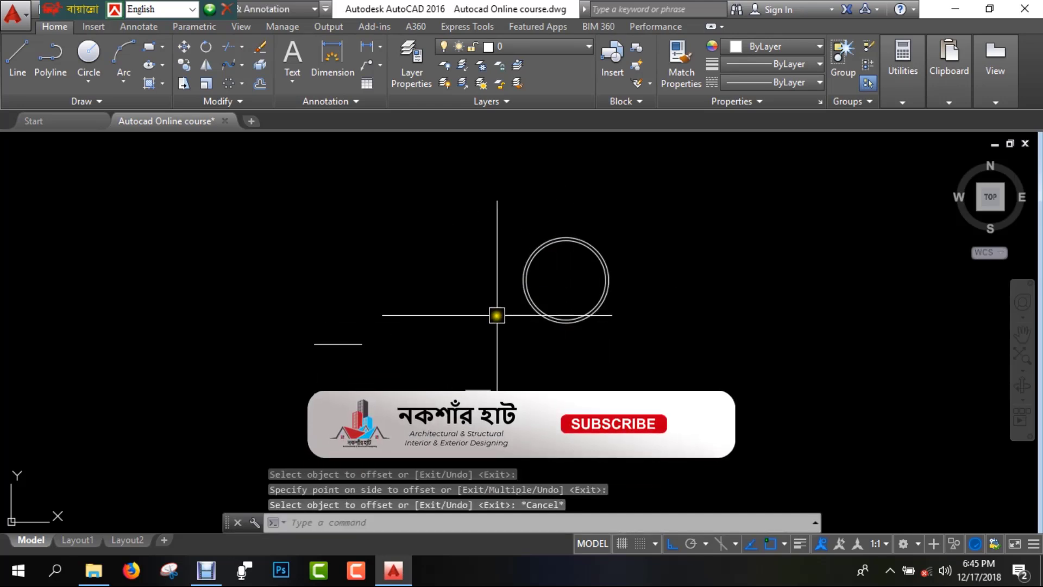
click(206, 570)
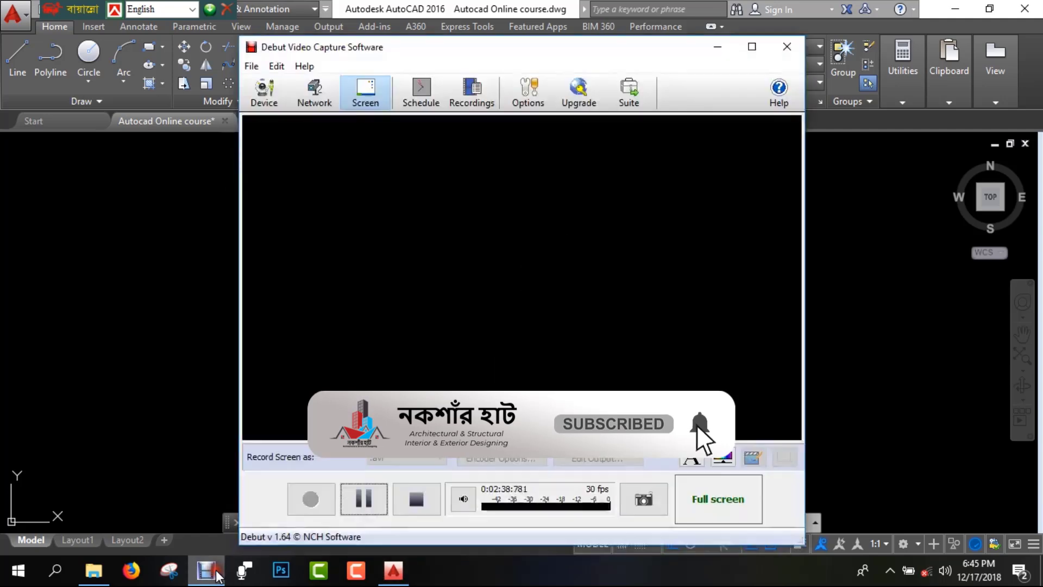
click(206, 570)
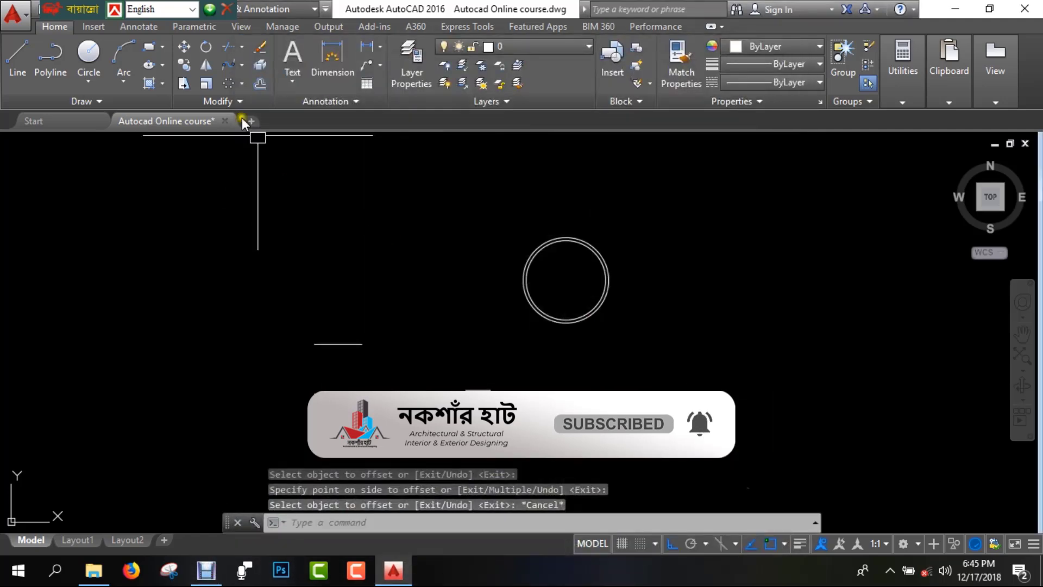
- Select the two 15' lines with a crossing window and erase them
middle_drag(317, 302, 322, 247)
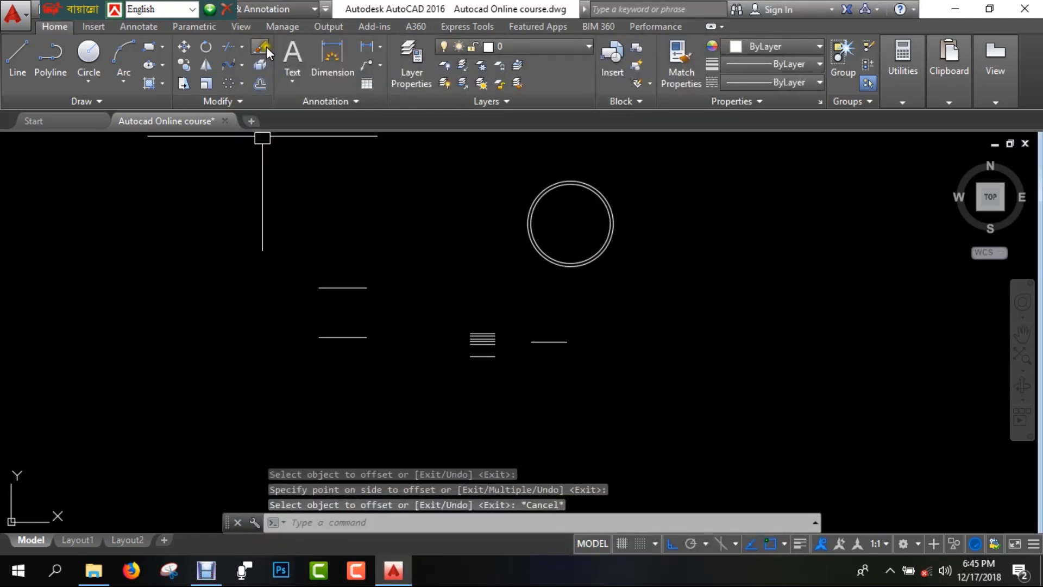
click(393, 247)
click(322, 377)
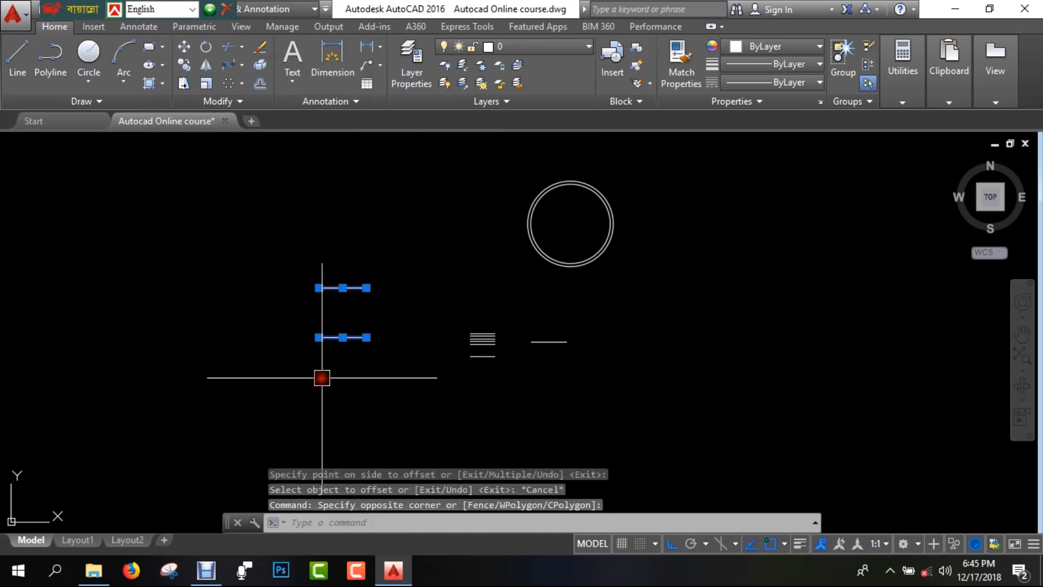
click(261, 51)
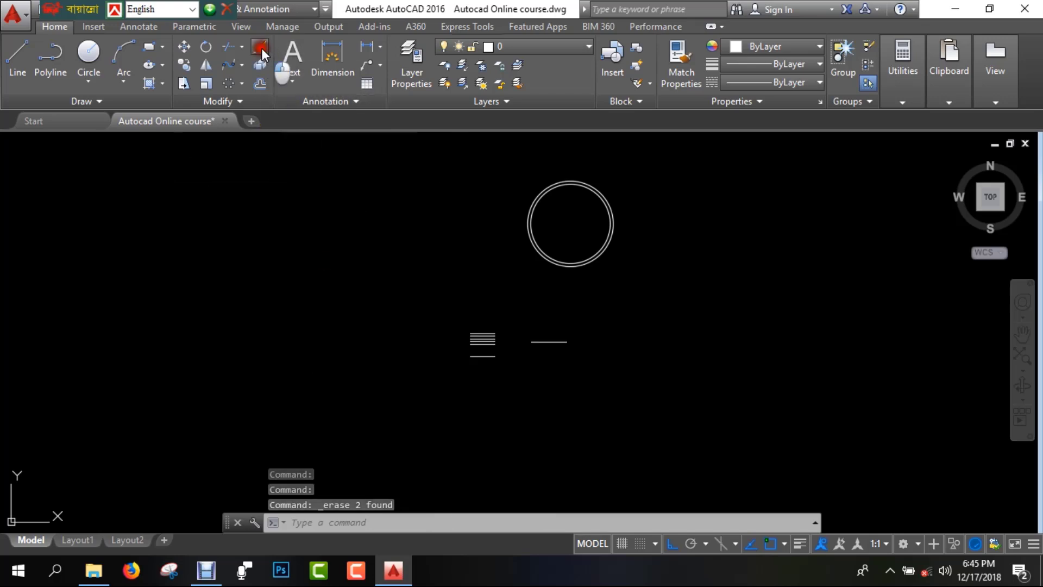
- Start the Erase tool and use it to remove both concentric circles
click(262, 48)
click(581, 221)
click(472, 270)
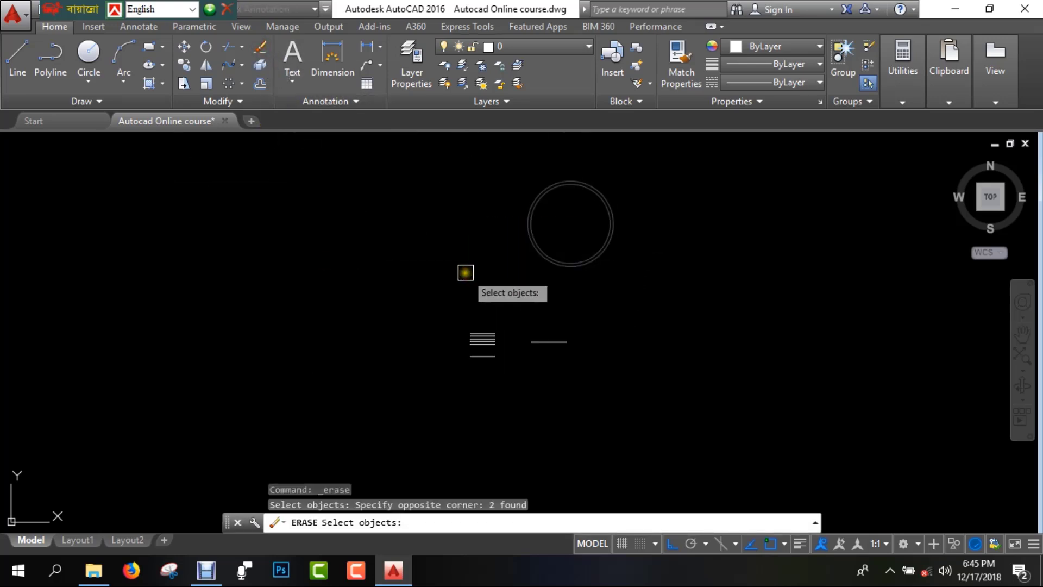
key(Return)
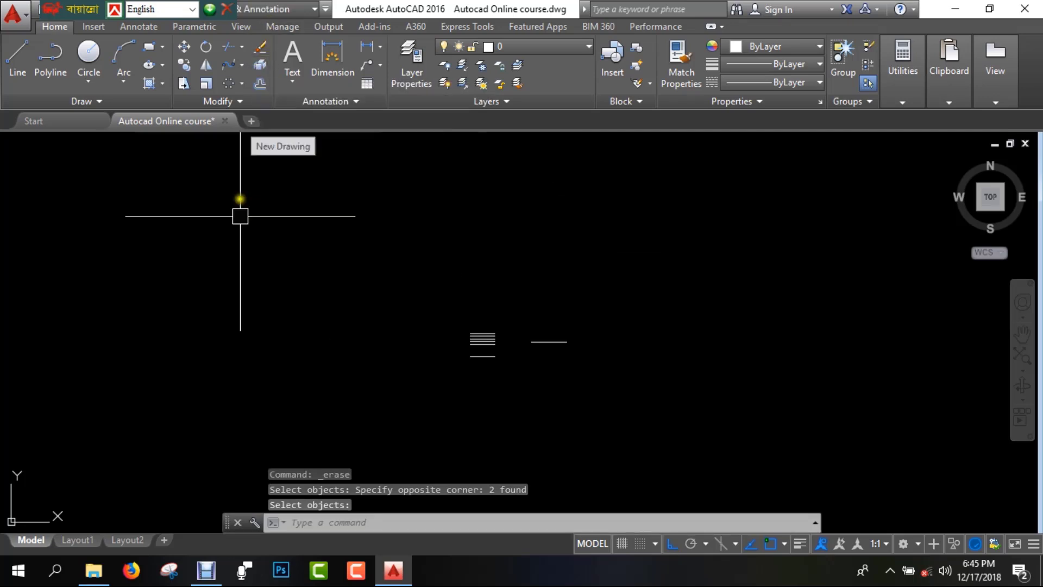
- Draw a rectangle freehand in the empty area left of the stacked lines
text(rec)
key(Return)
click(216, 264)
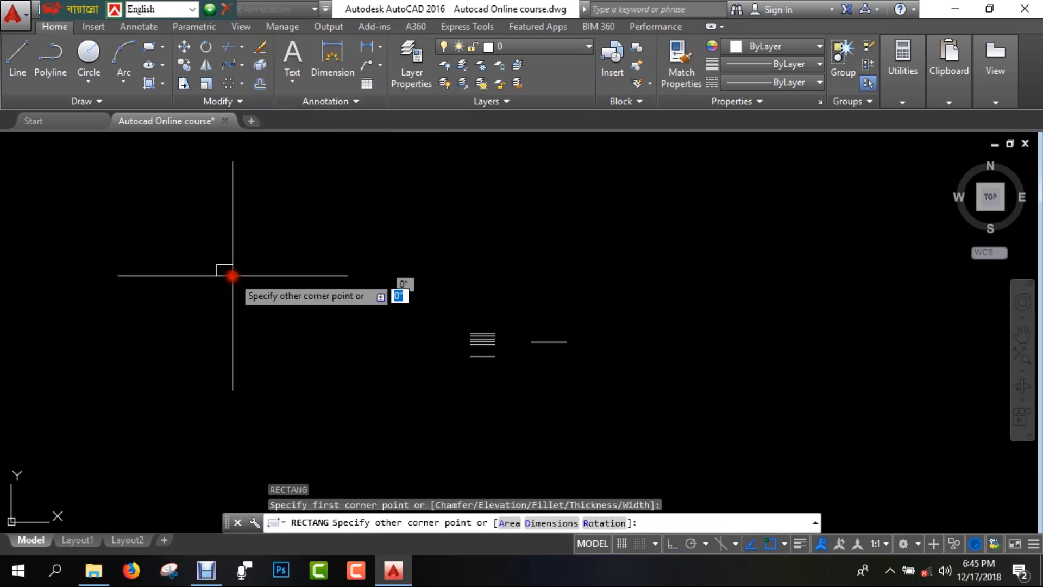
click(315, 318)
- Try out the Explode tool on the rectangle and undo the explosion
click(250, 264)
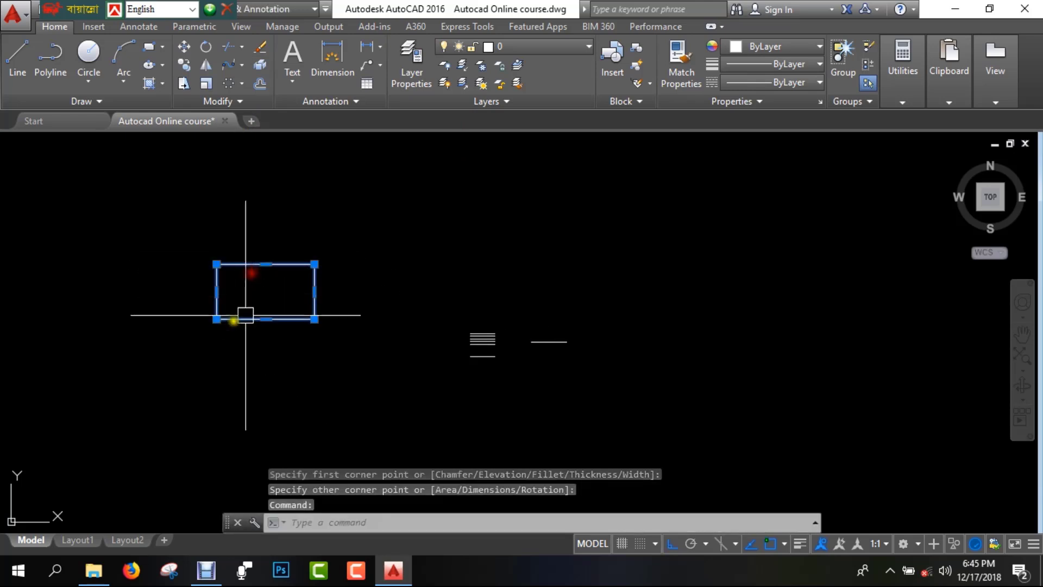
click(262, 68)
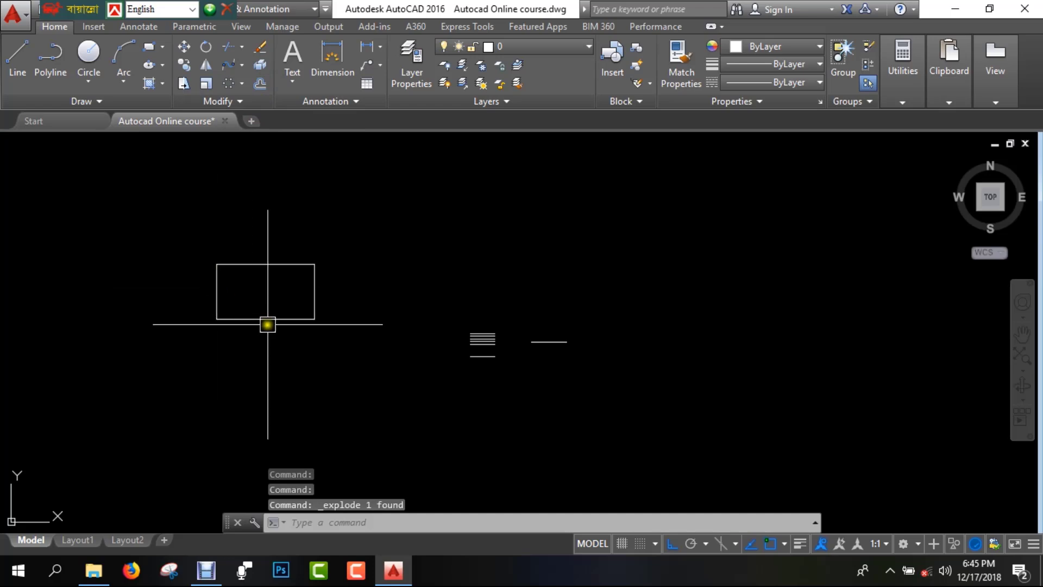
key(ctrl+z)
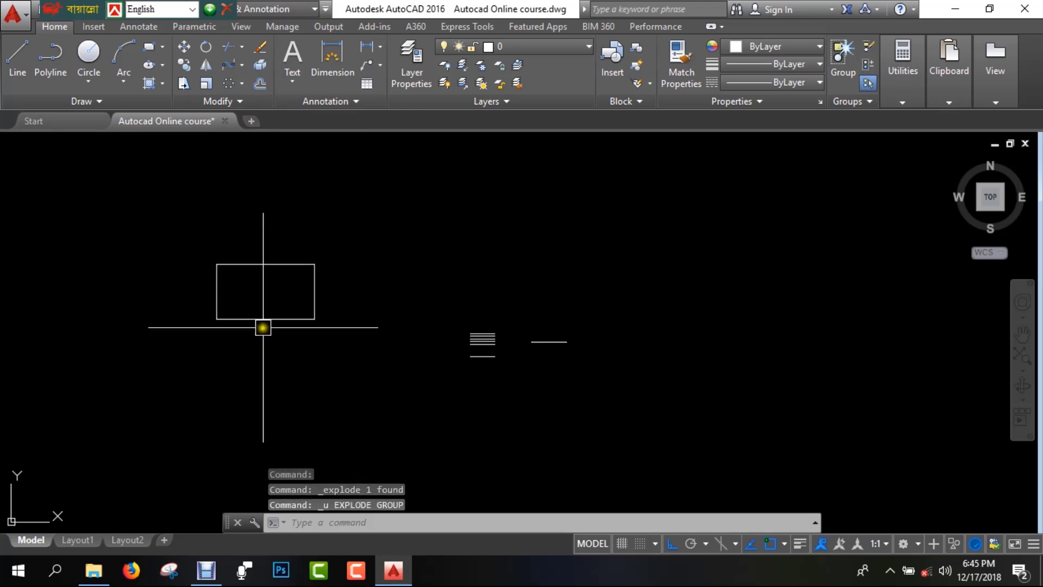
- Explode the rectangle into separate lines
text(x)
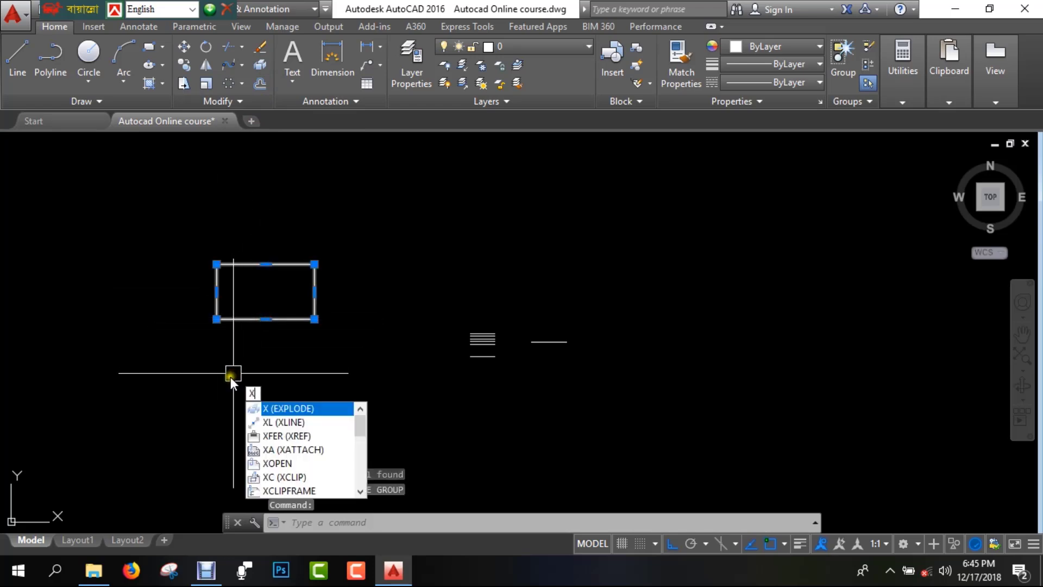
key(Return)
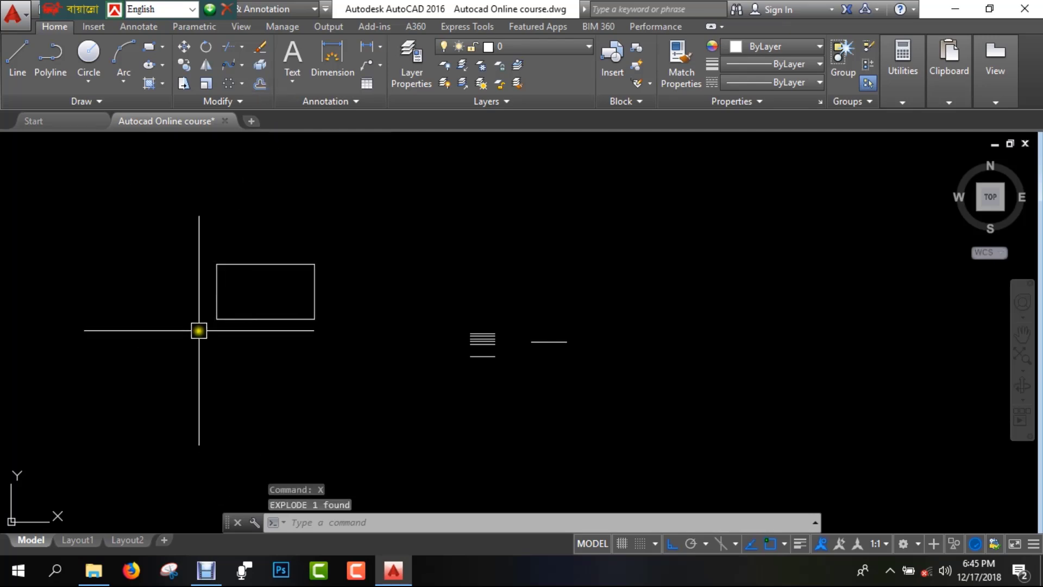
- Offset each of the four sides of the exploded rectangle outward by 1'
key(Return)
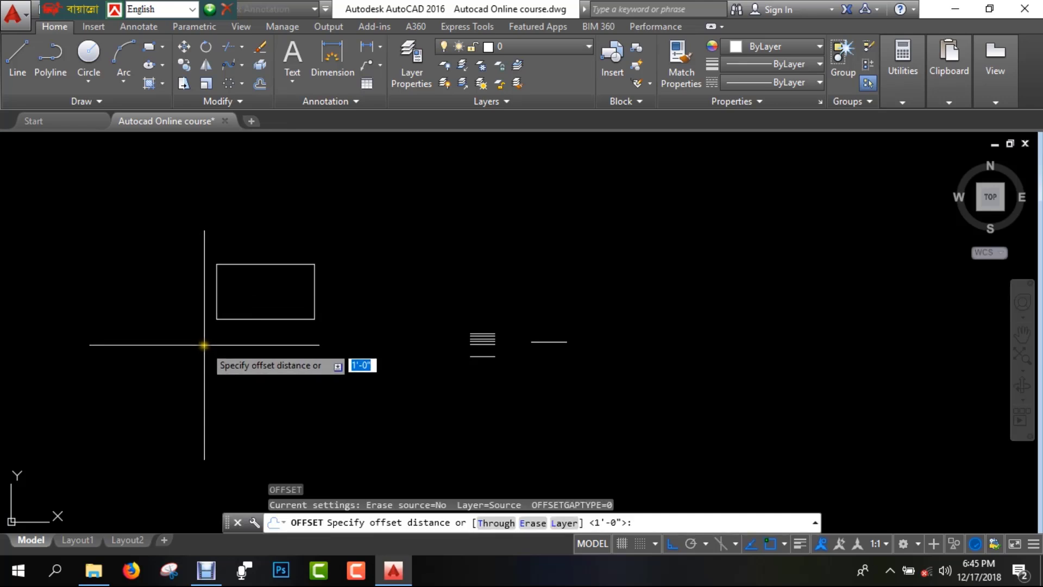
key(Escape)
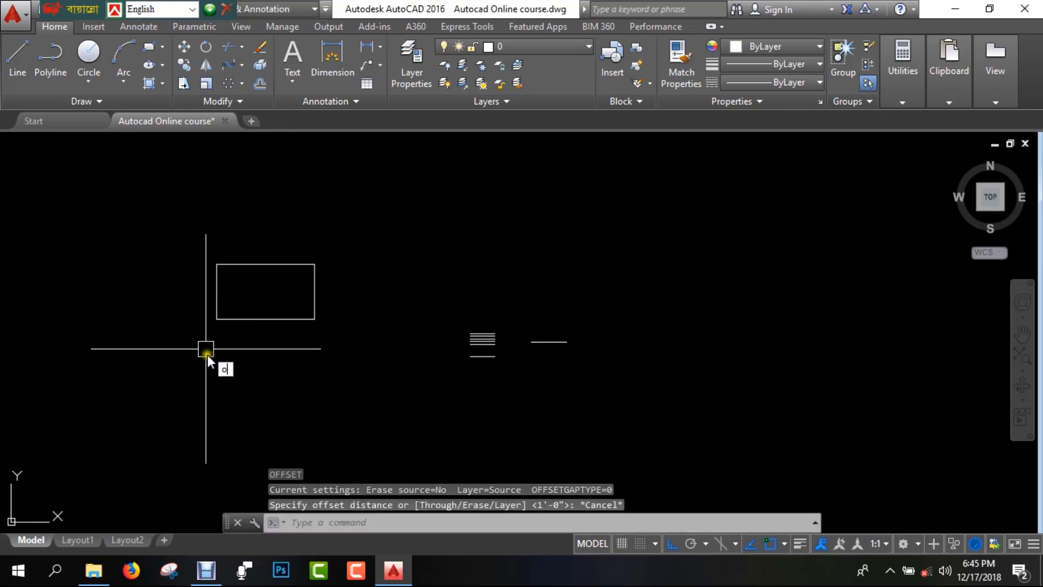
key(Return)
text(1)
key(Return)
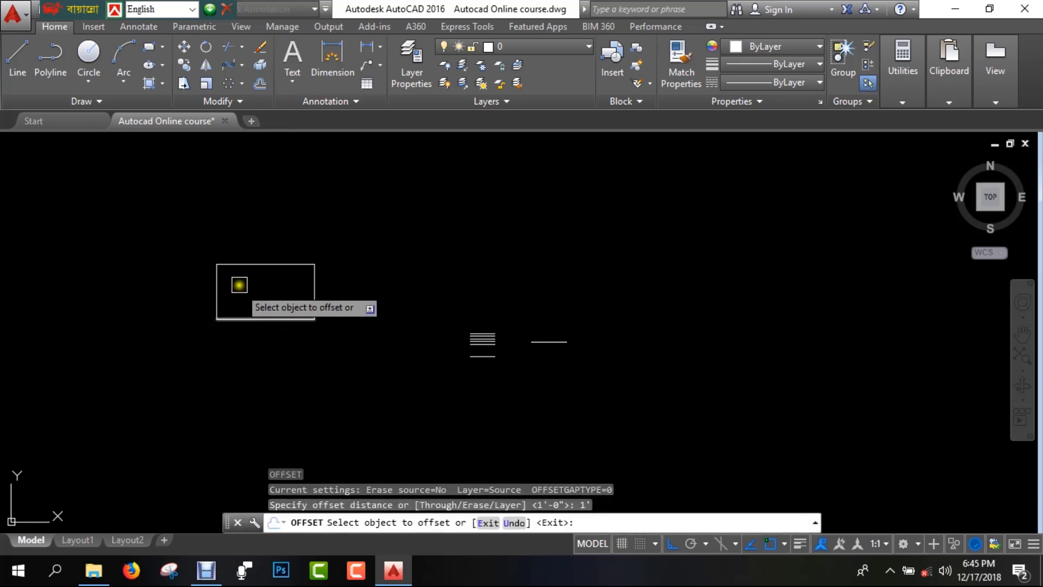
scroll(245, 266, up, 2)
click(275, 264)
click(289, 213)
click(201, 293)
click(147, 322)
click(353, 309)
click(370, 373)
click(269, 353)
click(271, 401)
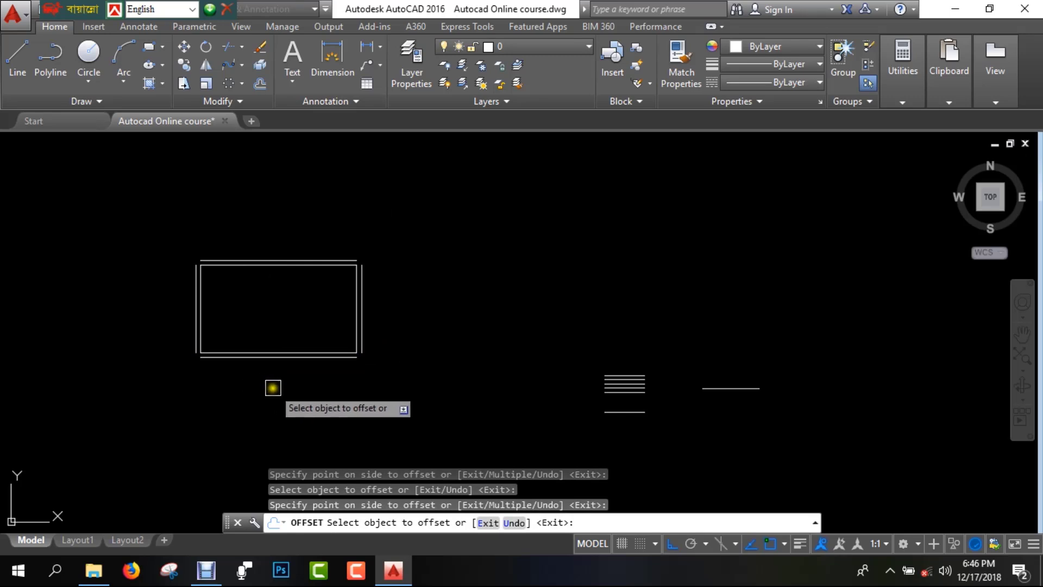
key(Escape)
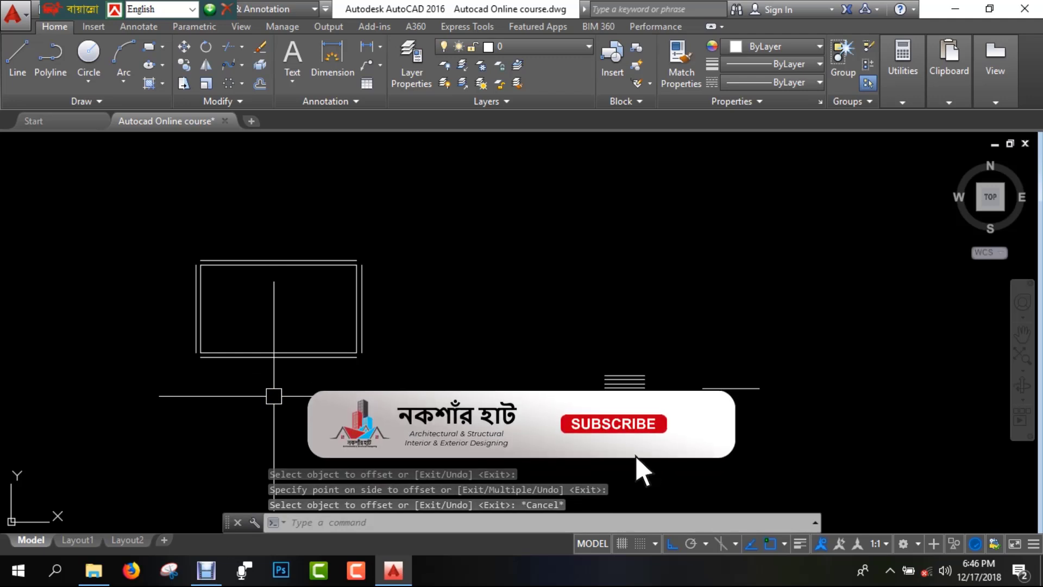
click(100, 101)
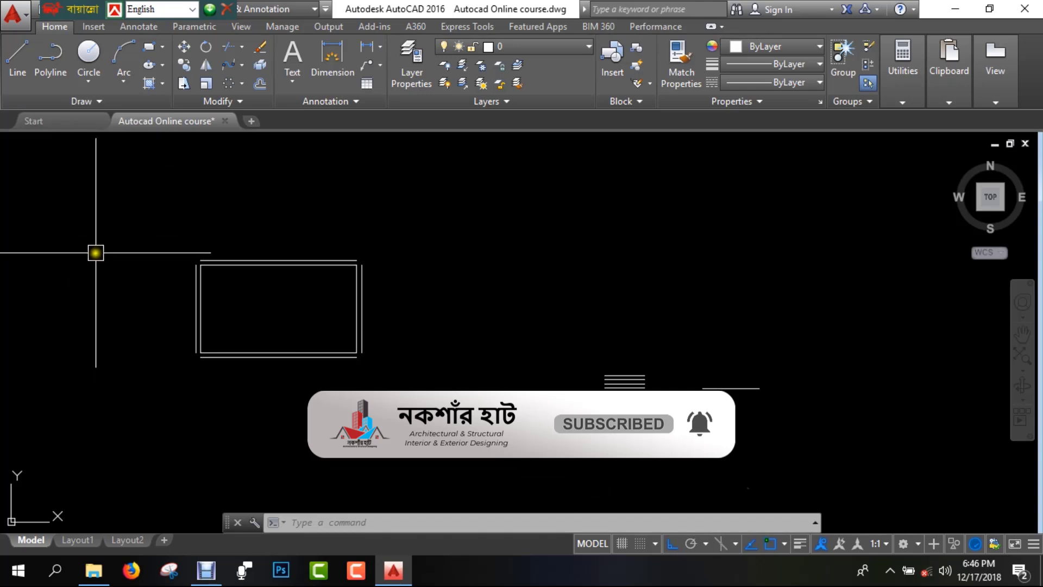
click(243, 101)
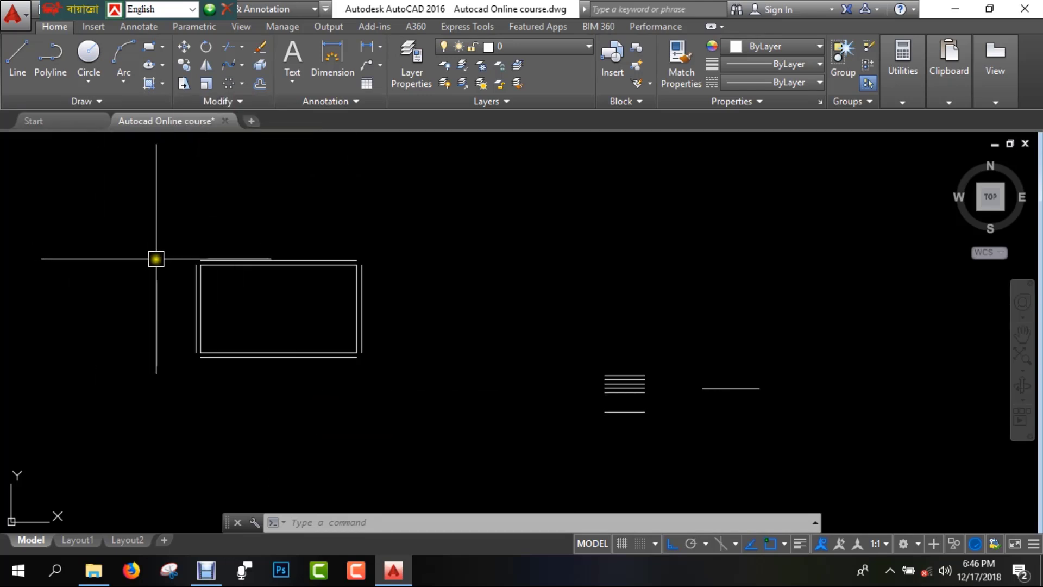
key(Escape)
key(Escape)
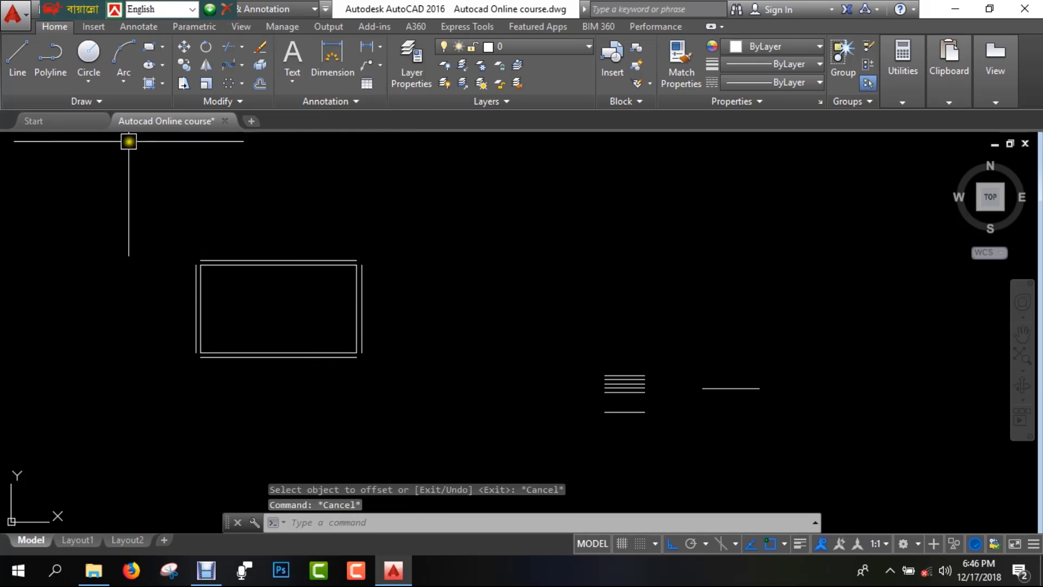
click(211, 576)
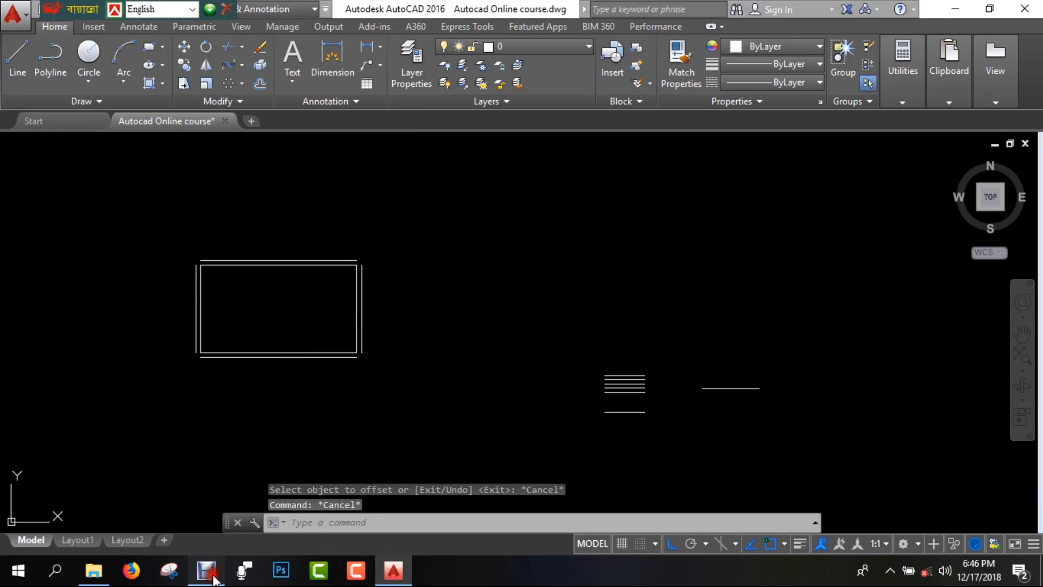
click(211, 577)
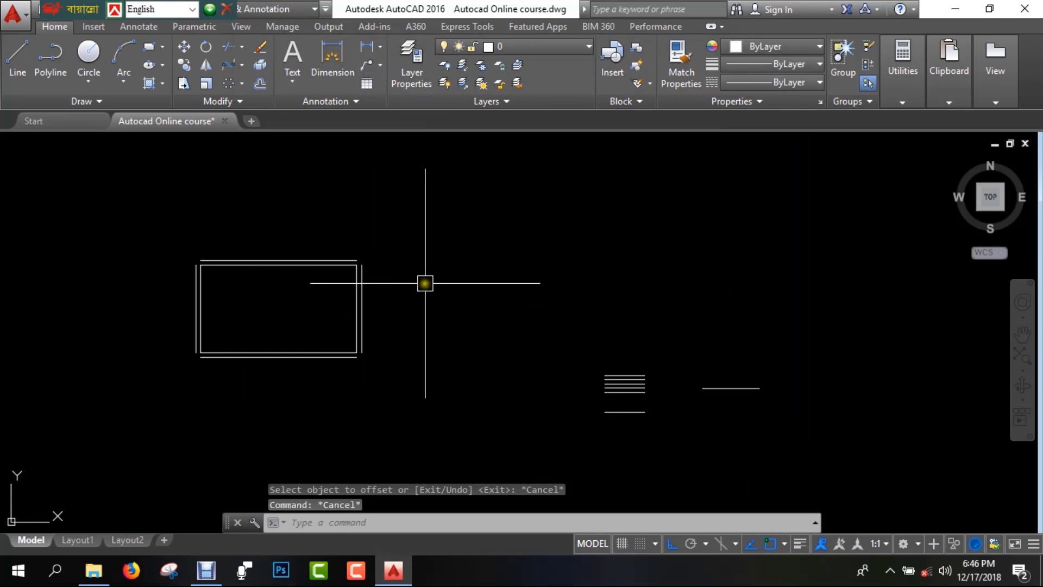
middle_drag(432, 282, 412, 309)
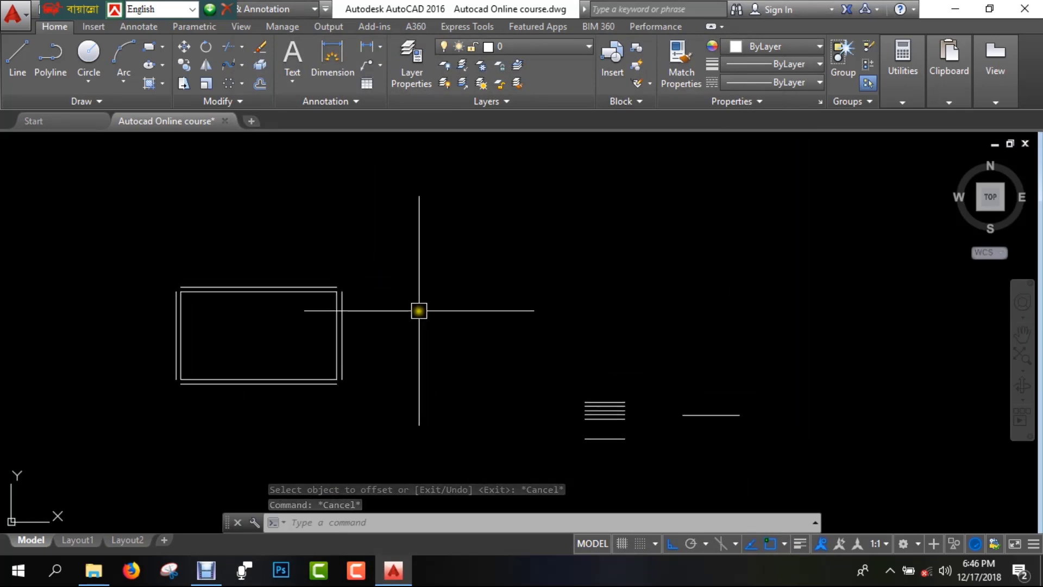